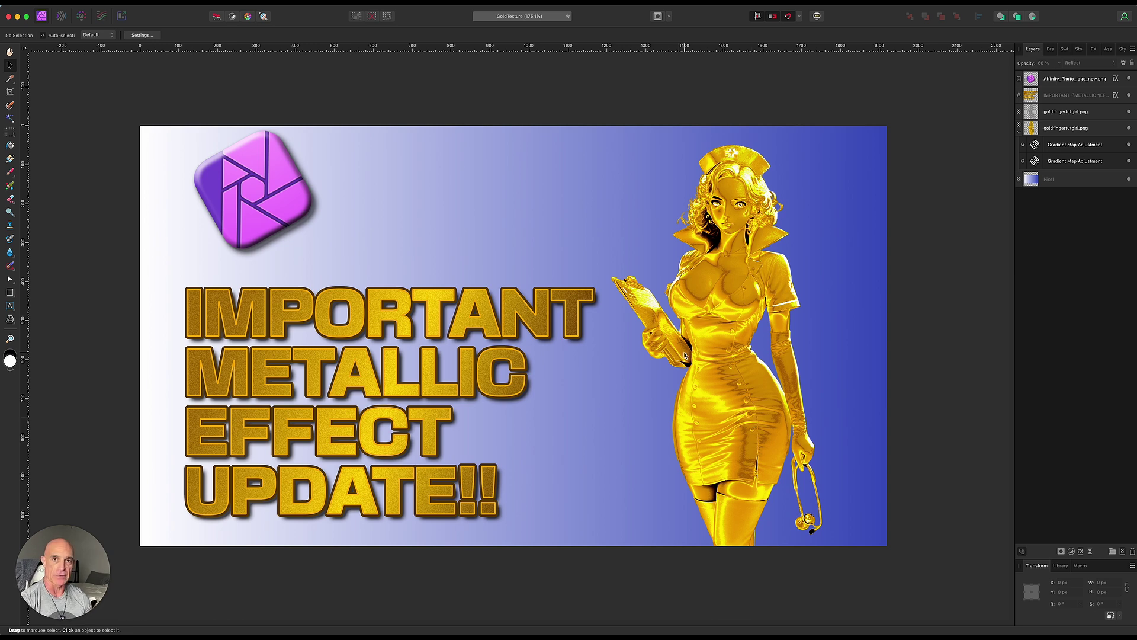
Step: With the finished gold nurse thumbnail on screen, open the File menu
left_click(80, 9)
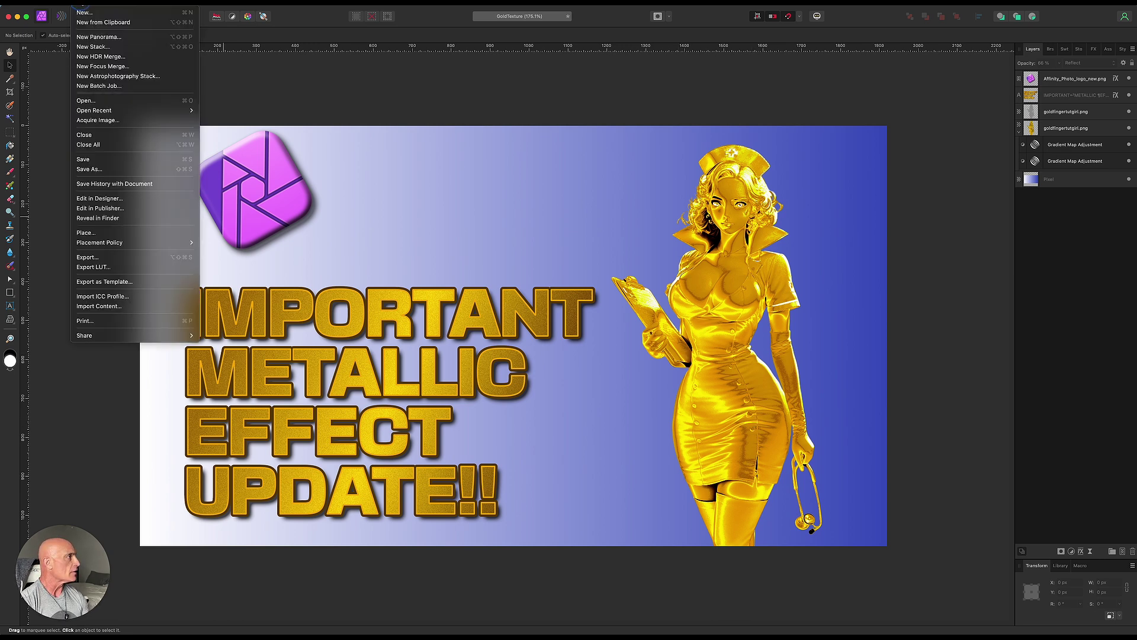
Step: Create a new blank 1920×1080 document
left_click(90, 17)
left_click(778, 445)
scroll(521, 447, "down", 2)
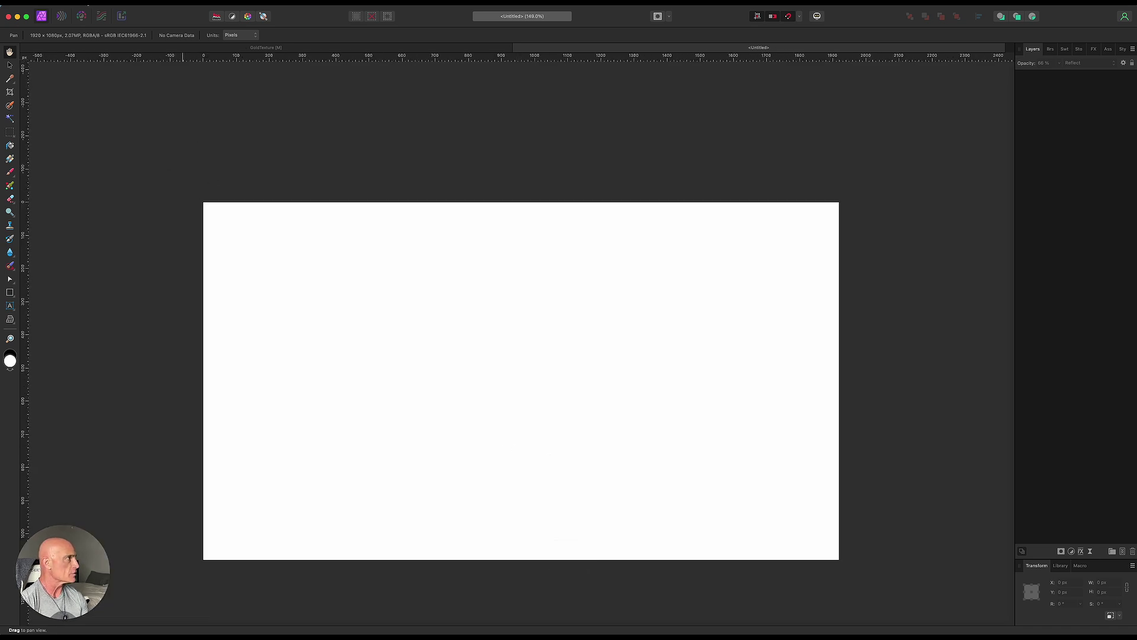
Step: Place the nurse PNG and shift it right toward the canvas centre
left_click(85, 4)
left_click(101, 211)
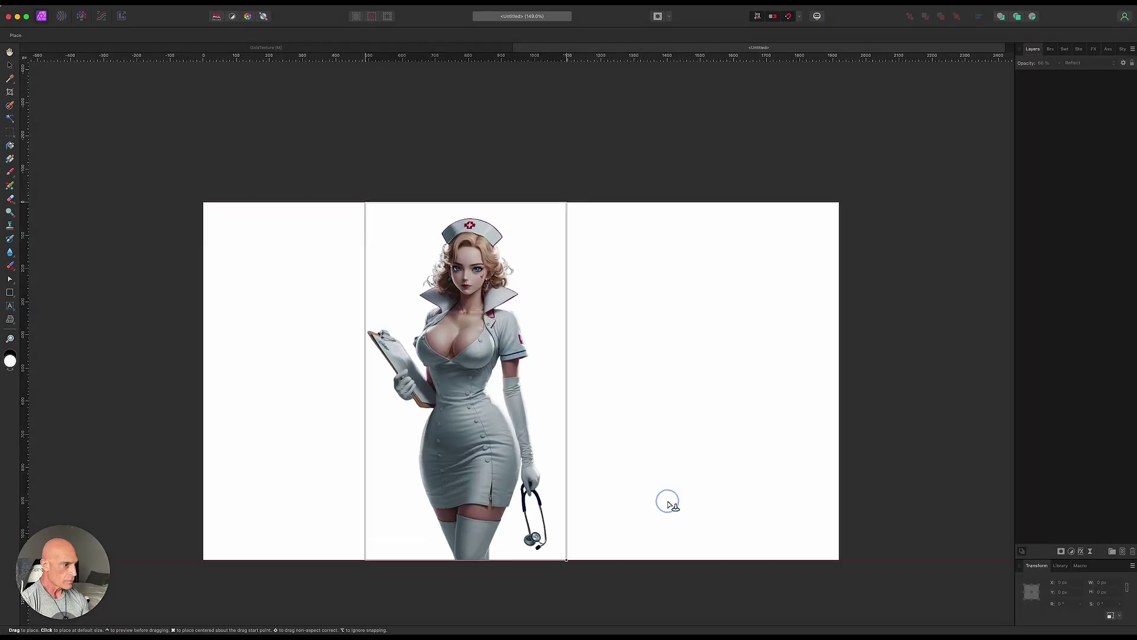
scroll(453, 423, "down", 4)
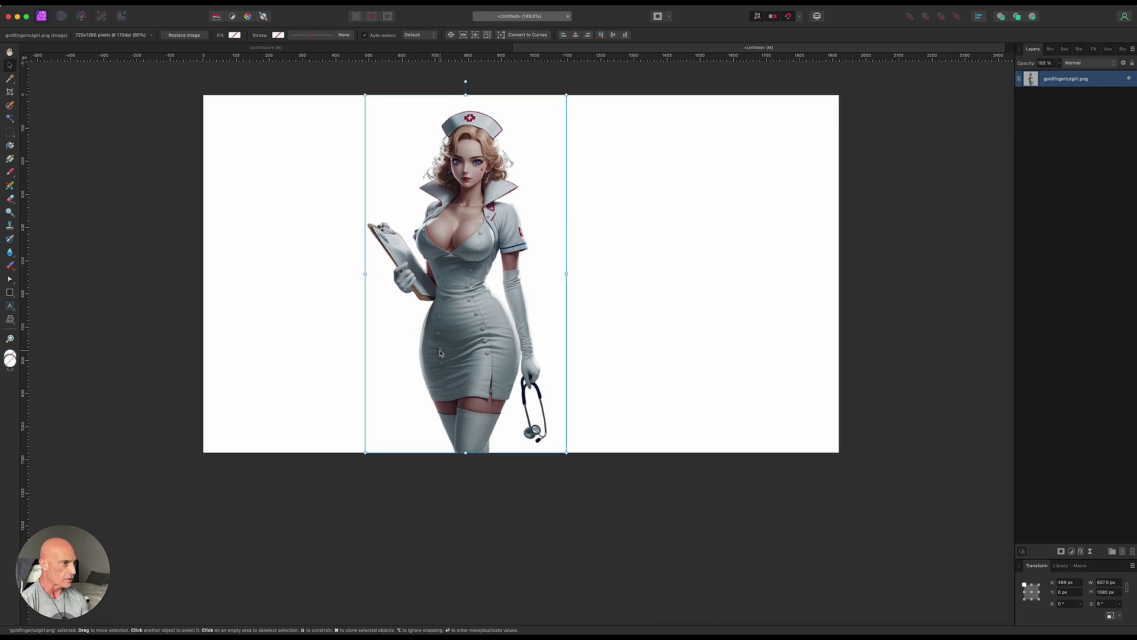
left_click_drag(462, 365, 496, 365)
scroll(495, 365, "up", 2)
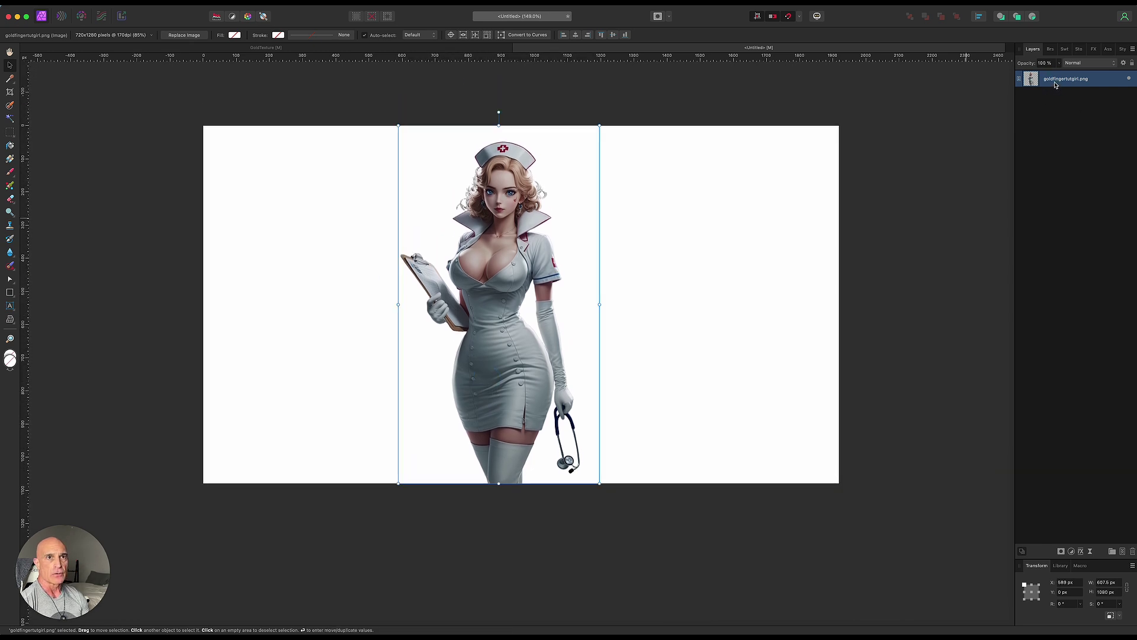
Step: Rasterize and trim the nurse layer, then duplicate it with Cmd+J
right_click(1056, 81)
left_click(1046, 278)
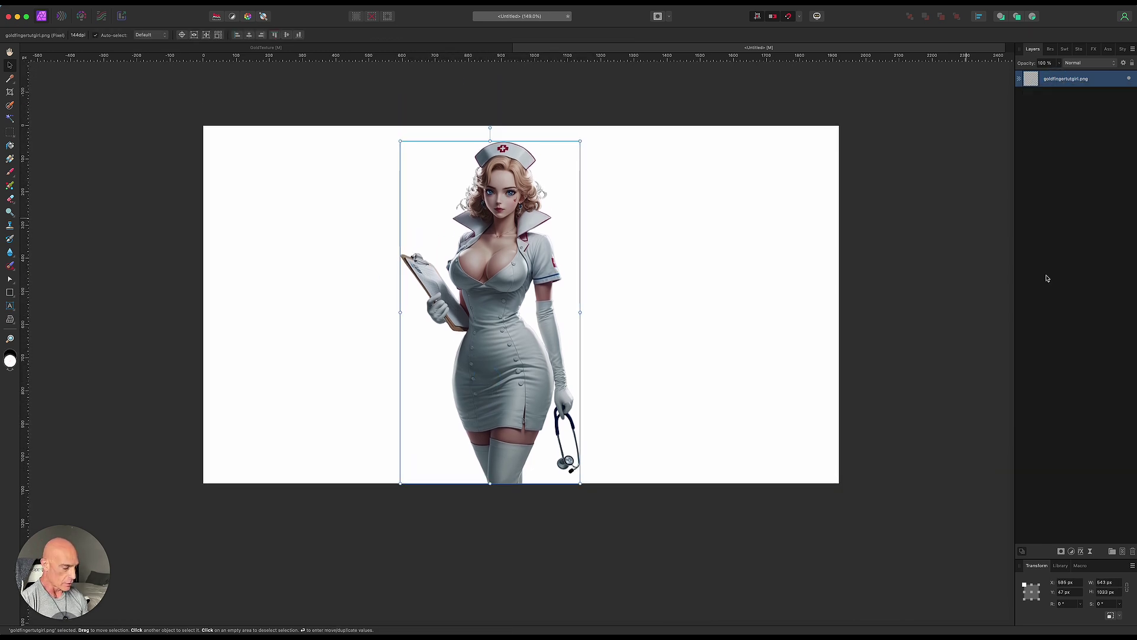
key("super+j")
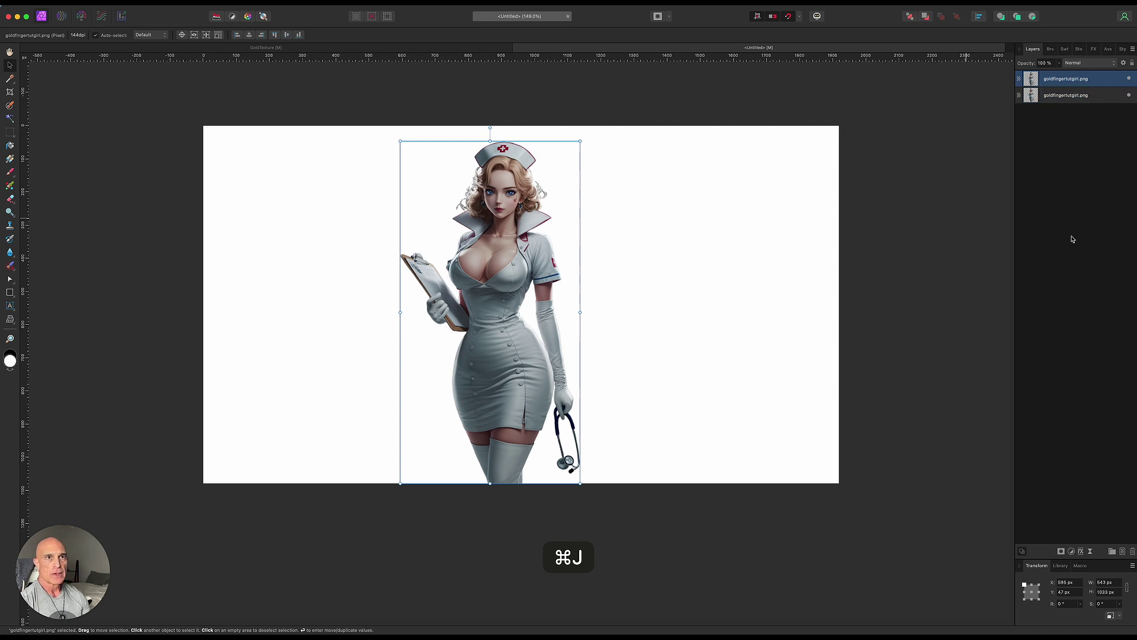
Step: Add a Black & White adjustment with Red, Yellow, Magenta and Blue raised and Cyan lowered
left_click(1071, 550)
left_click(1072, 594)
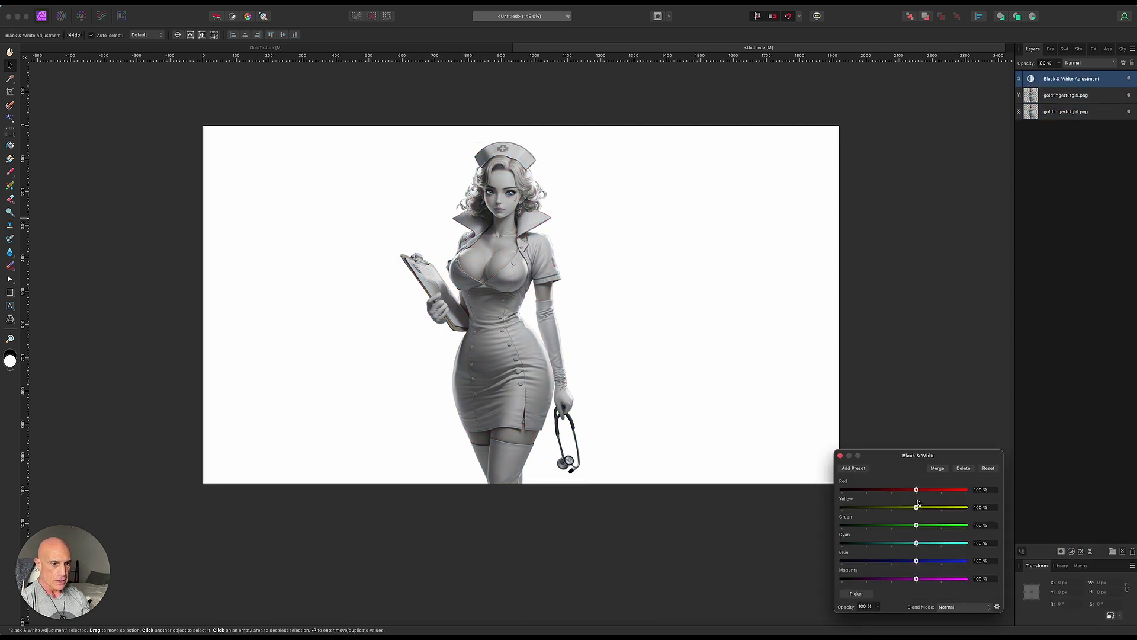
left_click_drag(916, 489, 949, 507)
left_click_drag(916, 578, 949, 561)
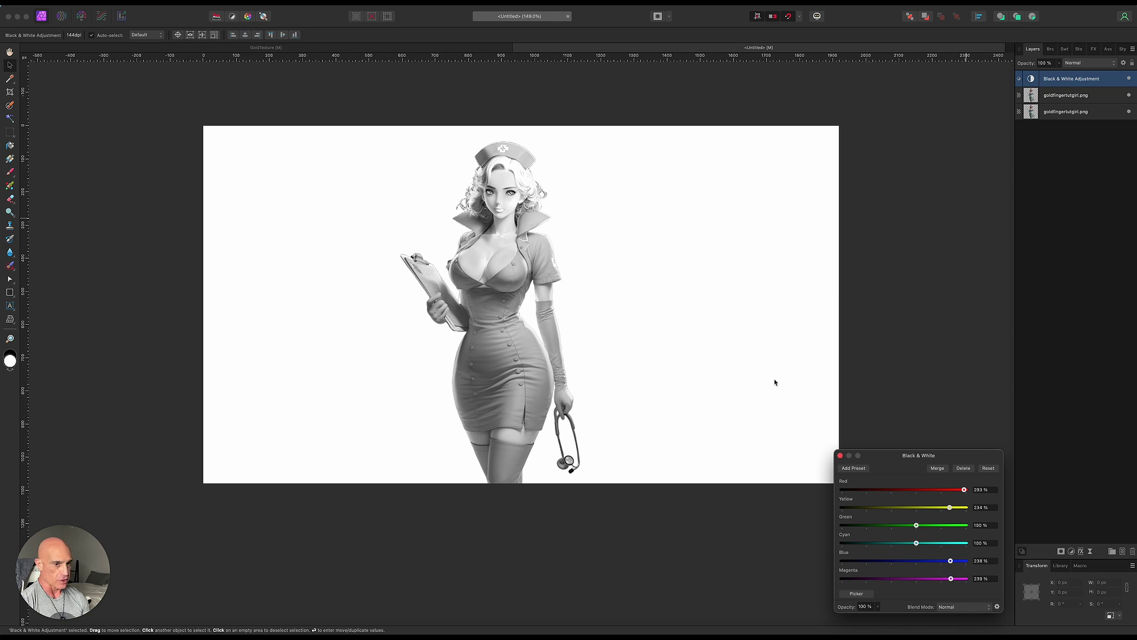
left_click_drag(916, 542, 966, 490)
left_click(840, 455)
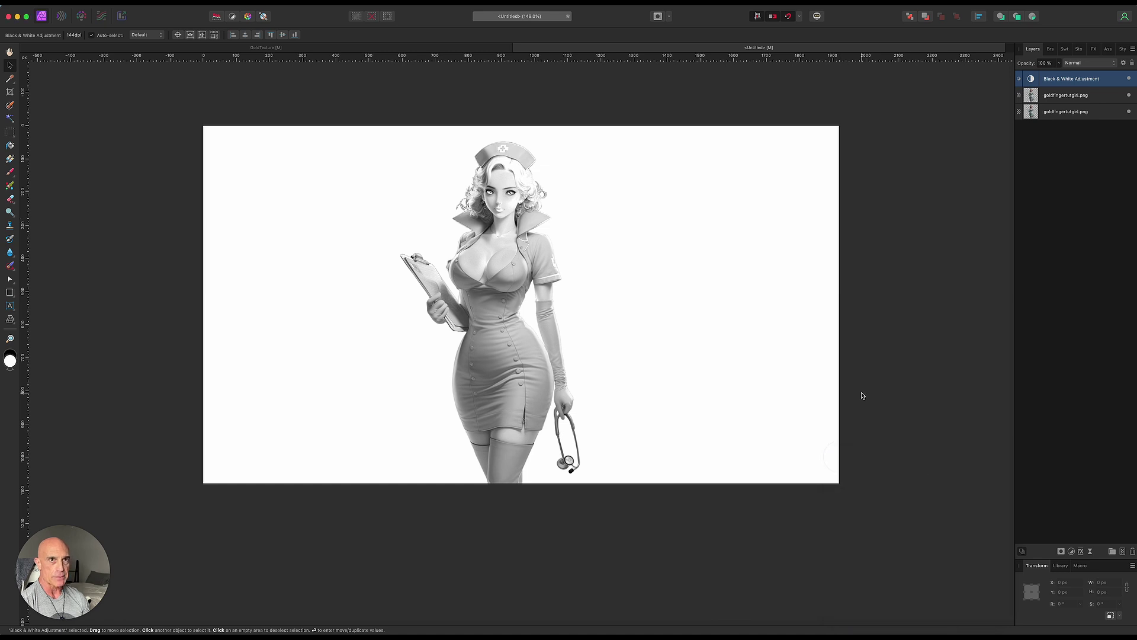
Step: Nest the Black & White adjustment in the top nurse layer and Rasterize & Trim it in
left_click_drag(1036, 80, 1031, 94)
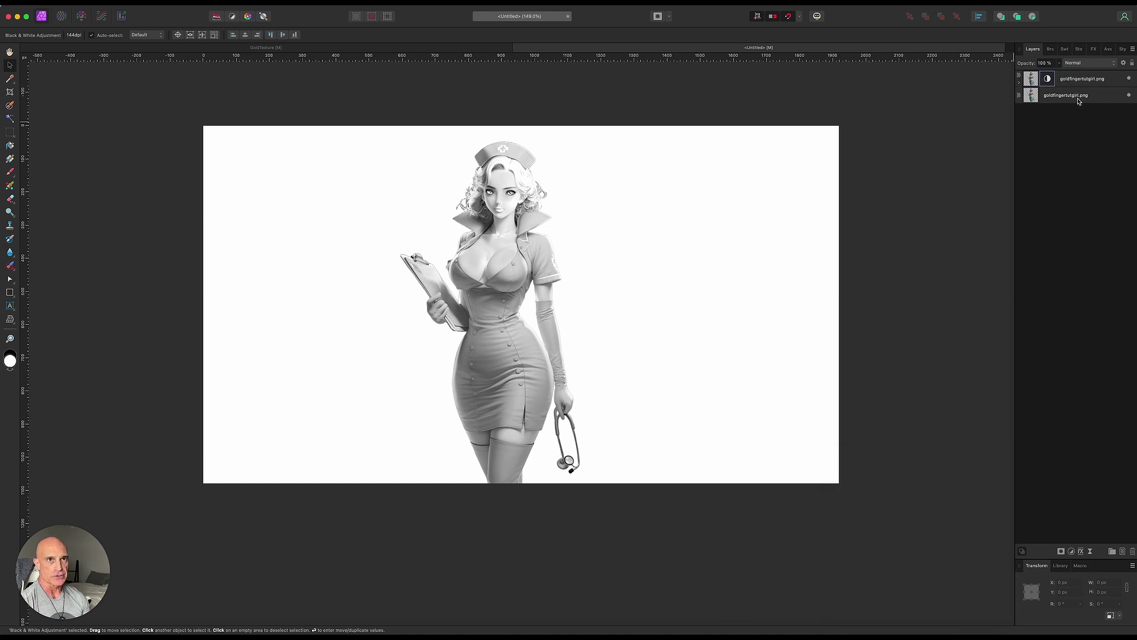
right_click(1024, 78)
left_click(1043, 275)
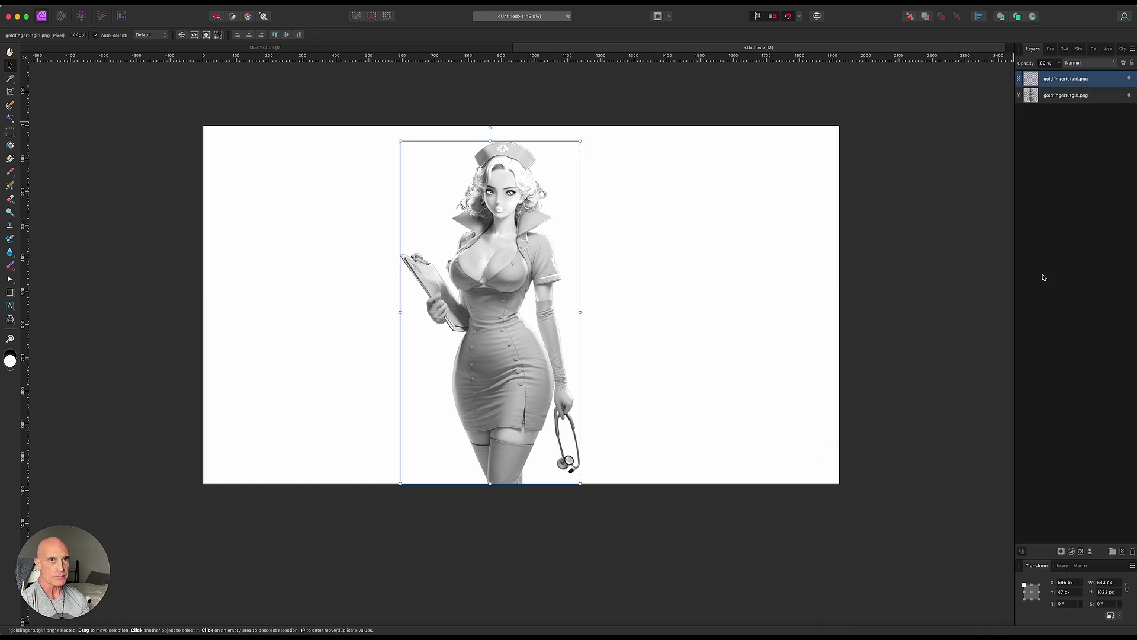
Step: Add a Gradient Map adjustment and make its left stop black
left_click(1072, 551)
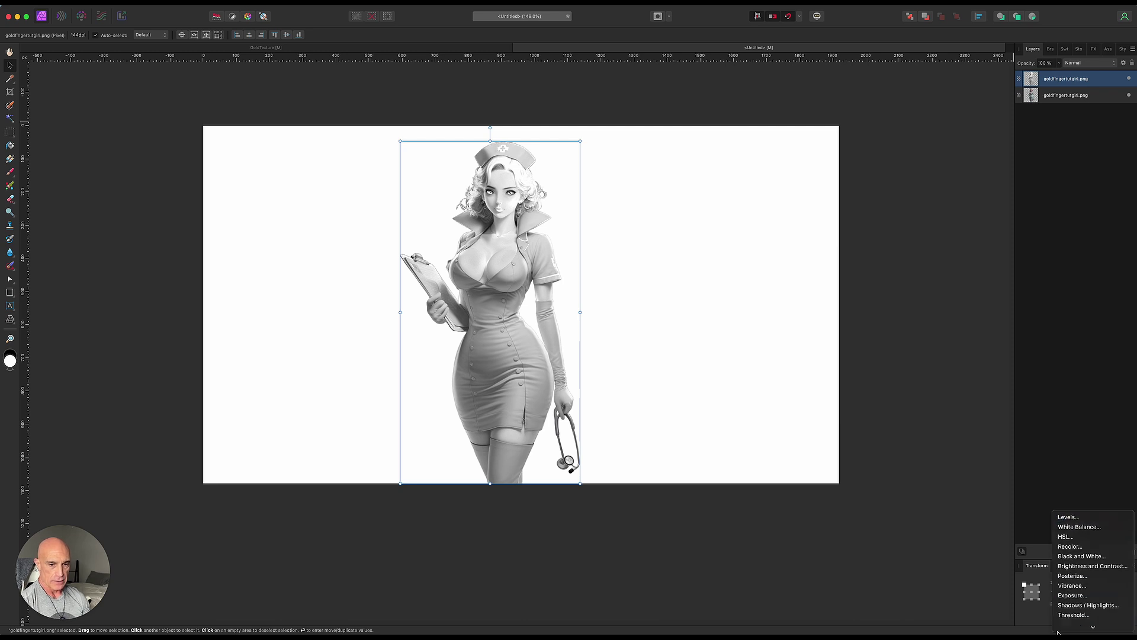
left_click(934, 589)
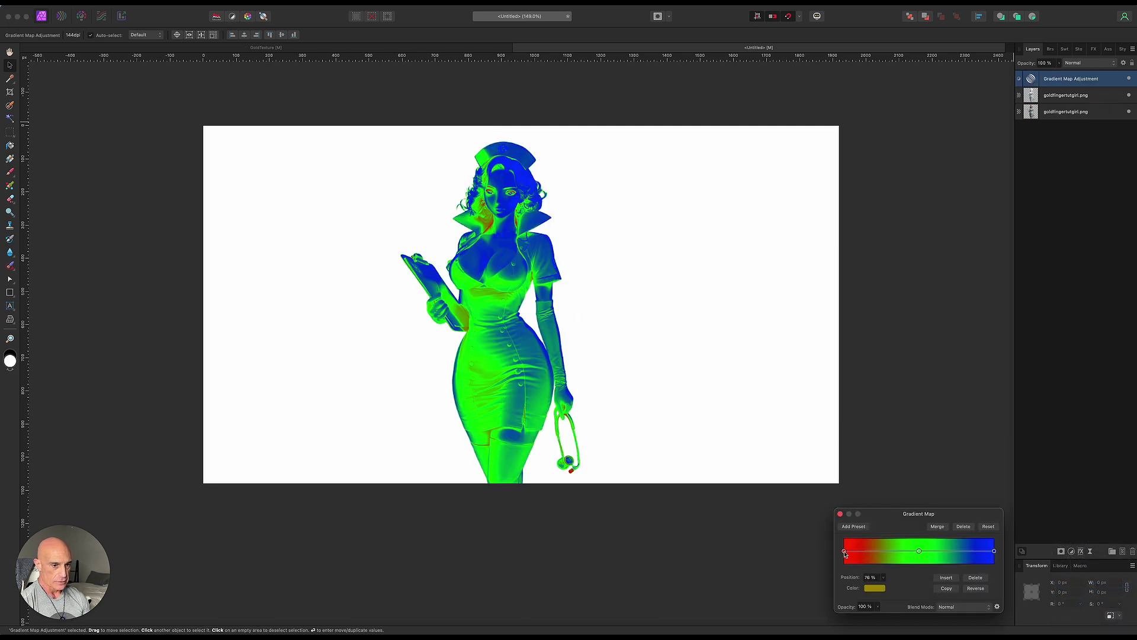
left_click(844, 550)
left_click(877, 590)
left_click(882, 574)
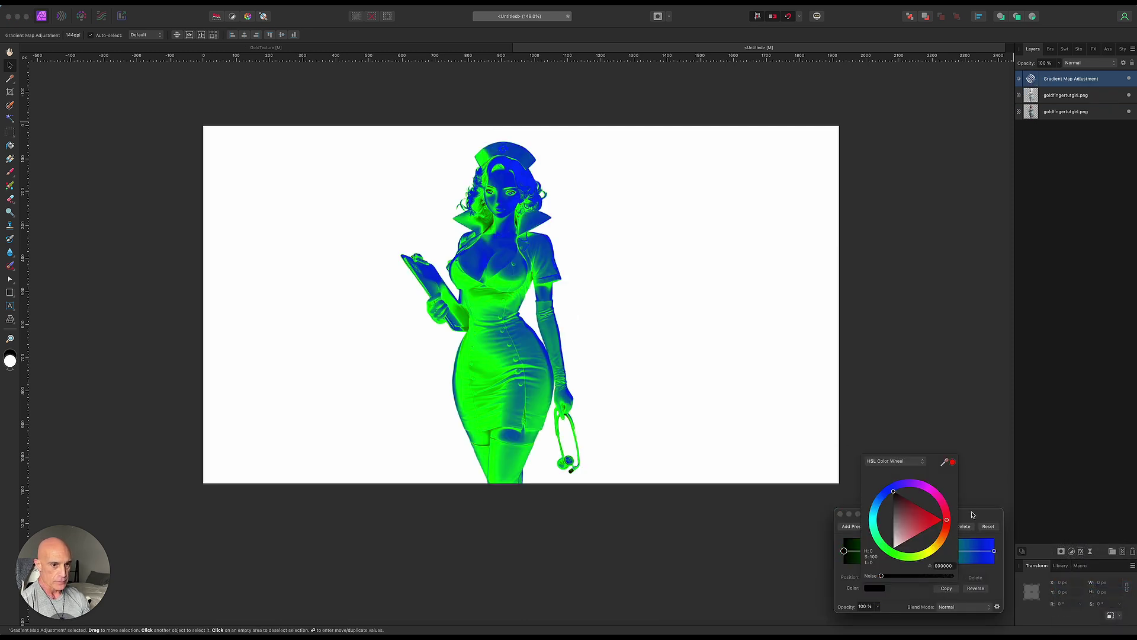
Step: Insert two gradient stops, move one to 74%, and colour the darker one dark yellow
left_click(946, 579)
left_click(946, 577)
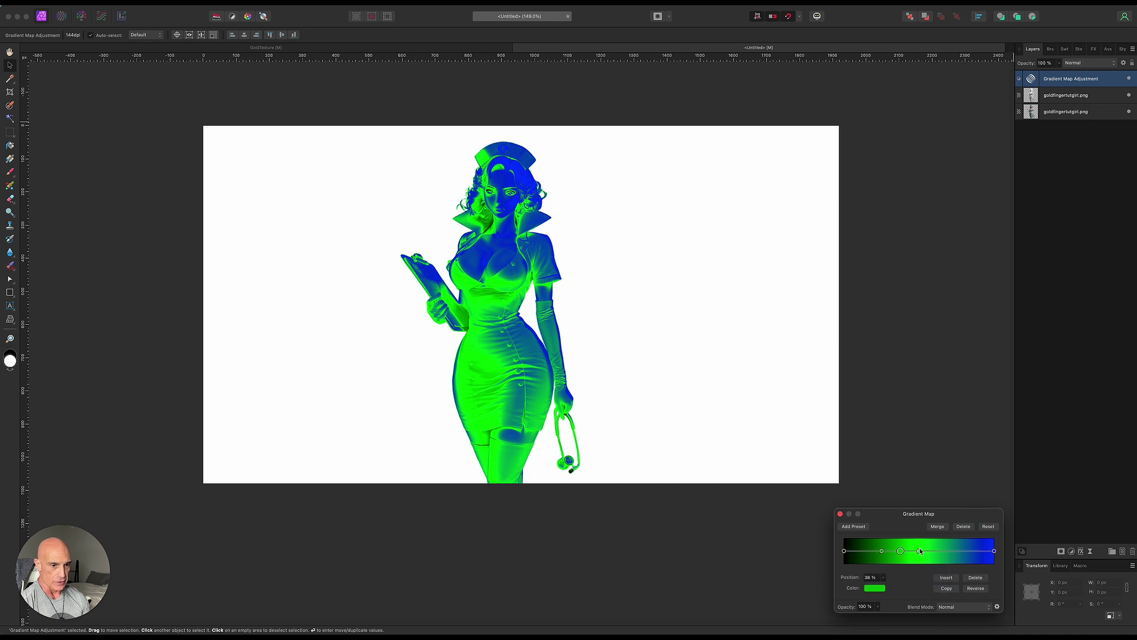
left_click_drag(920, 551, 956, 551)
left_click(900, 551)
left_click(876, 588)
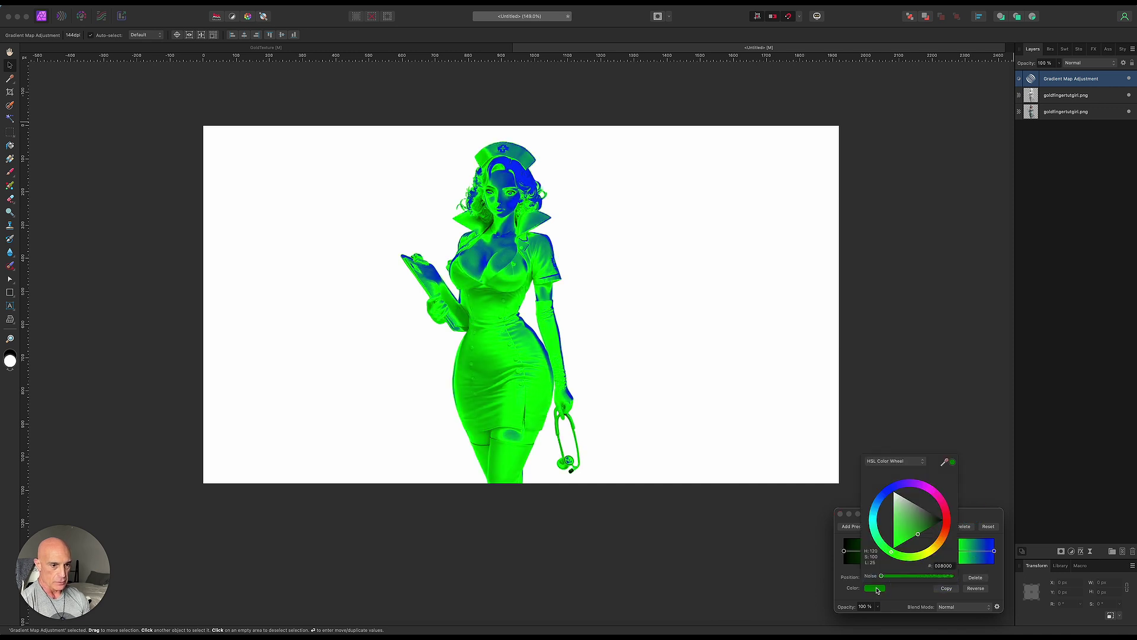
left_click(938, 546)
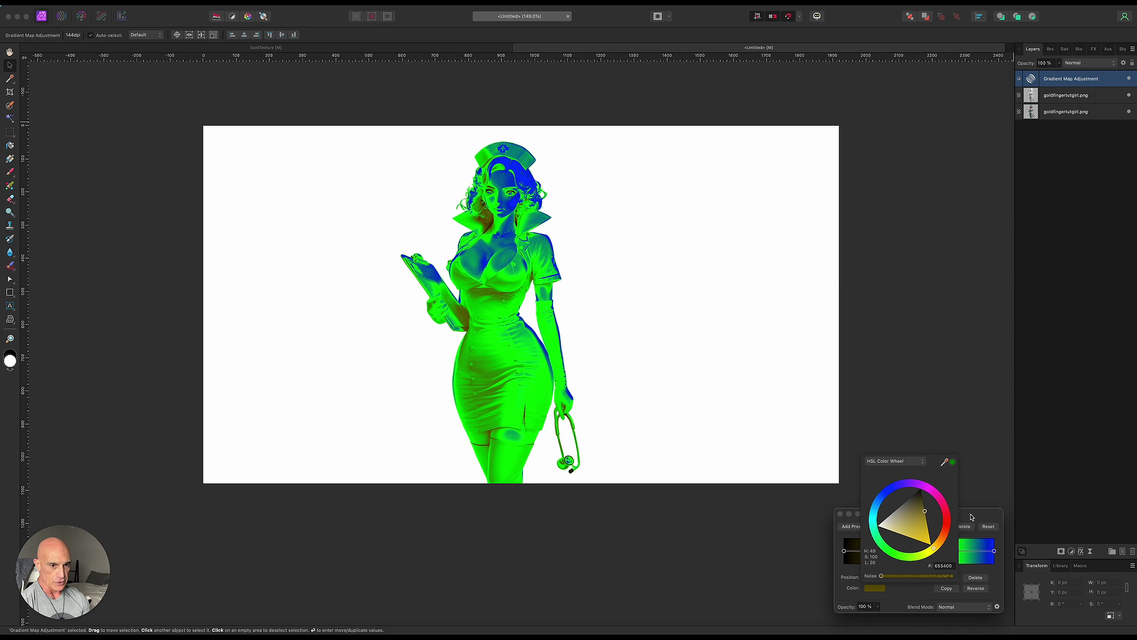
Step: Make the 52% middle stop bright yellow and the 74% stop a deep gold
left_click(922, 551)
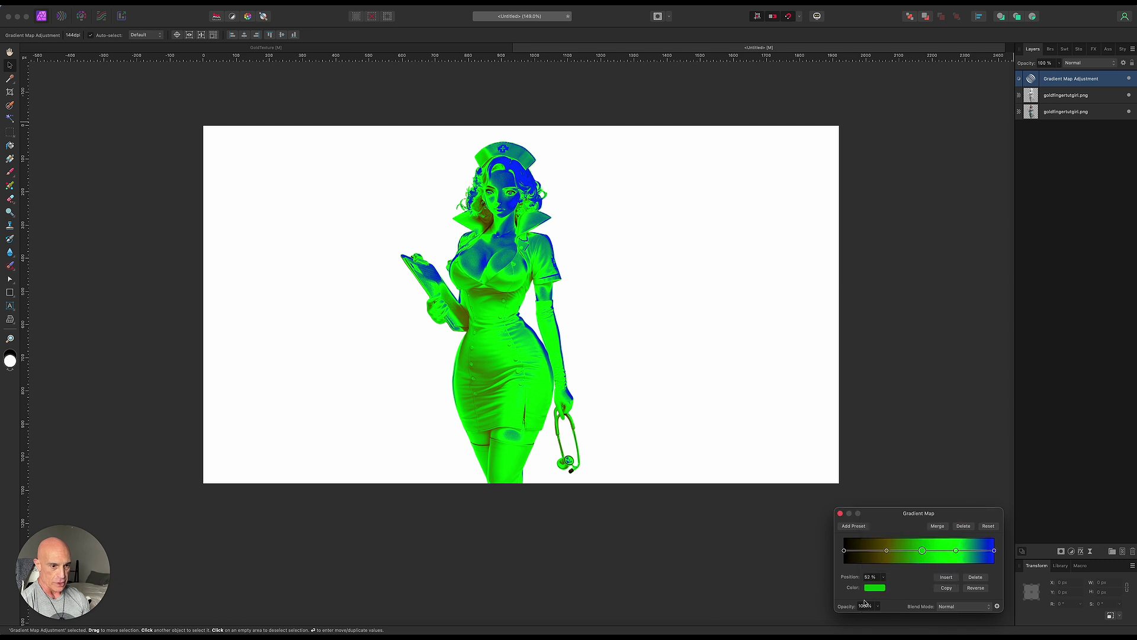
left_click(873, 592)
left_click(937, 546)
left_click(955, 550)
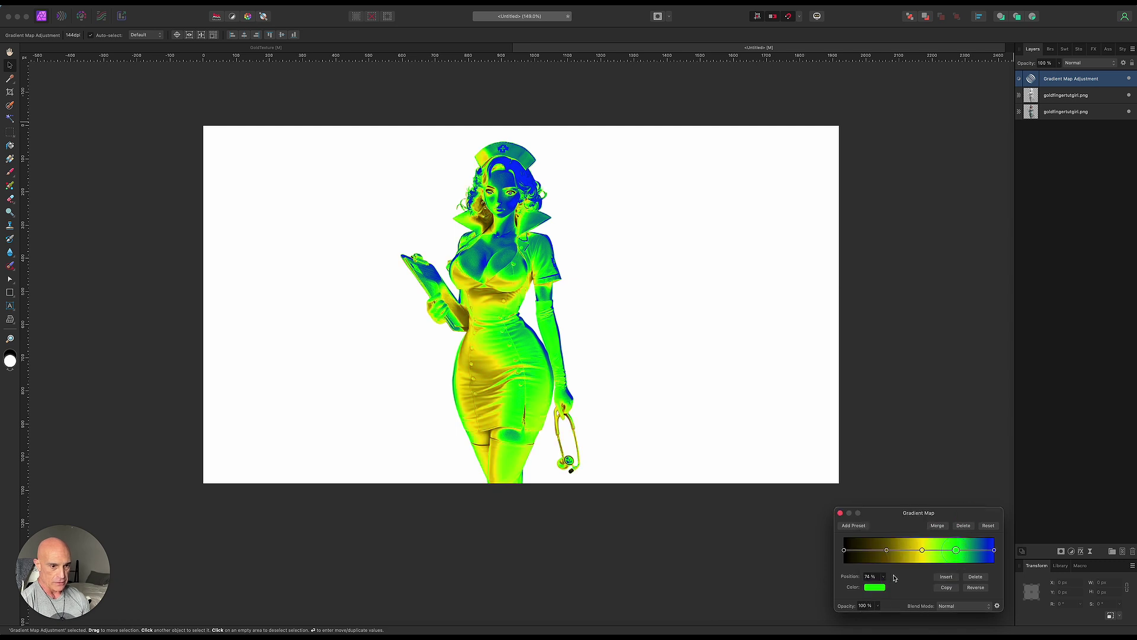
left_click(876, 588)
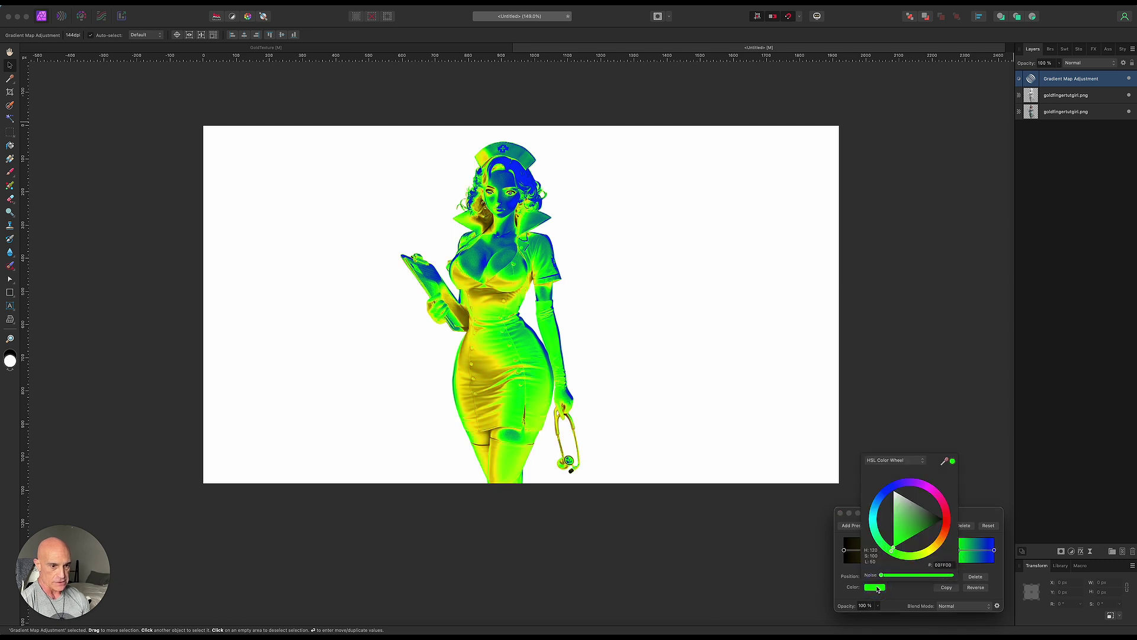
left_click(936, 548)
left_click(930, 525)
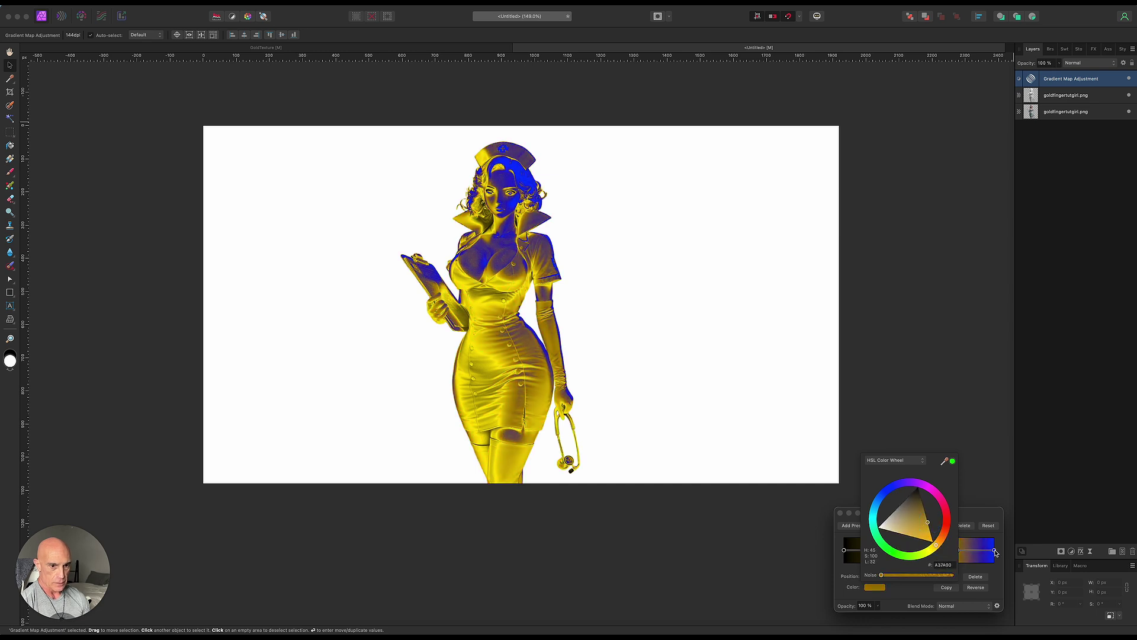
left_click(994, 550)
Step: Turn the right-end stop white and move the gold stop to 81%
left_click(877, 588)
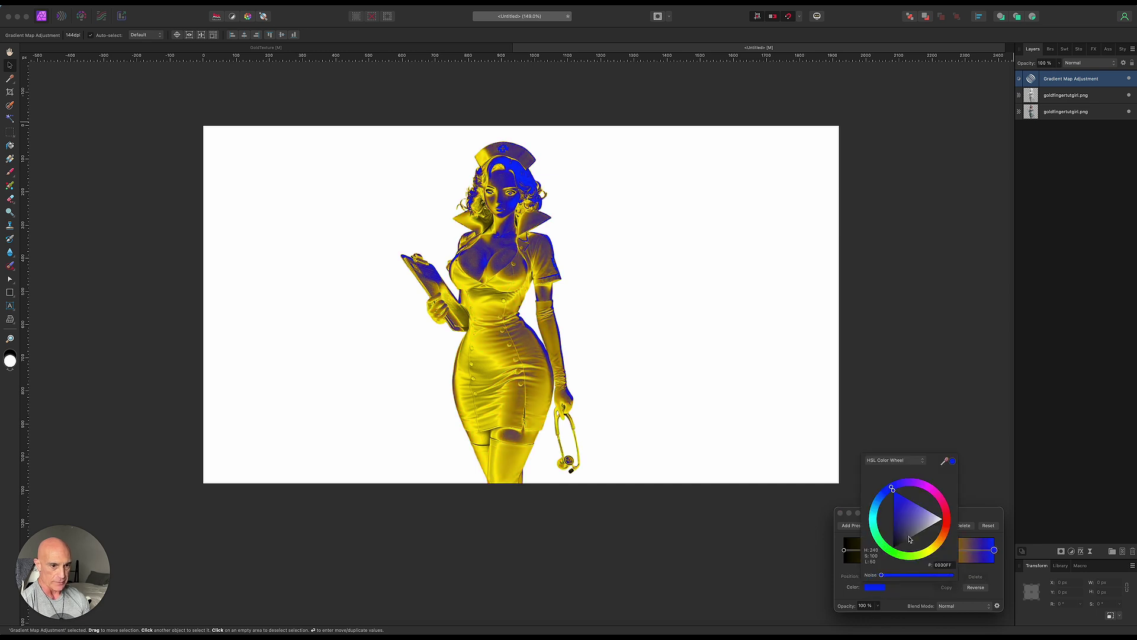
left_click(901, 536)
left_click_drag(958, 552, 967, 553)
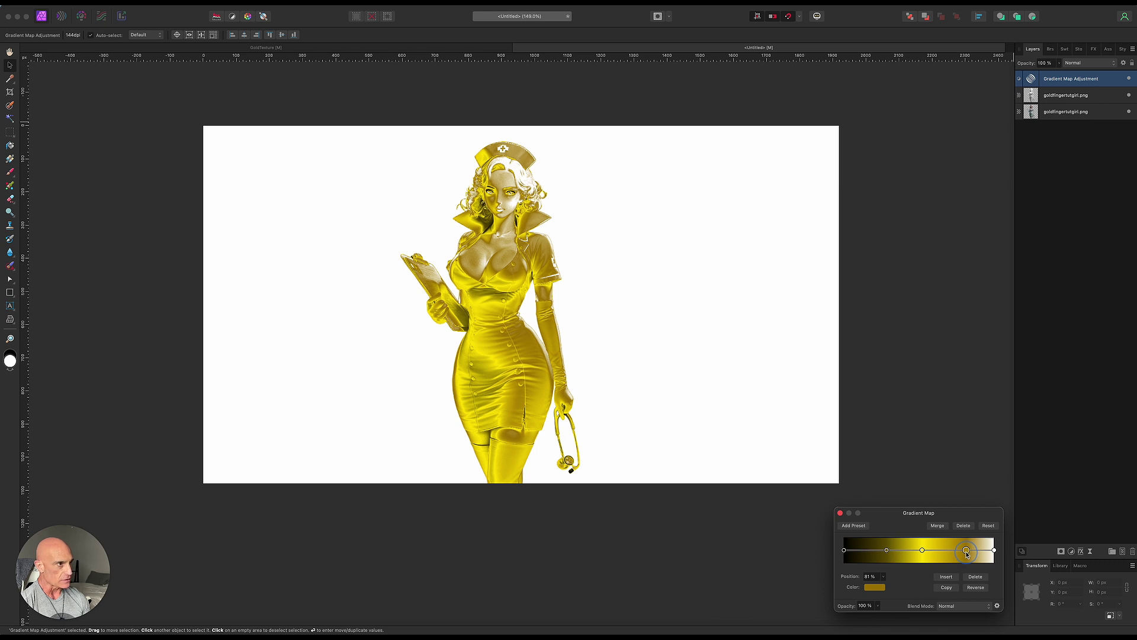
Step: Remove the 81% gold stop from the gradient map and close its settings
left_click(923, 550)
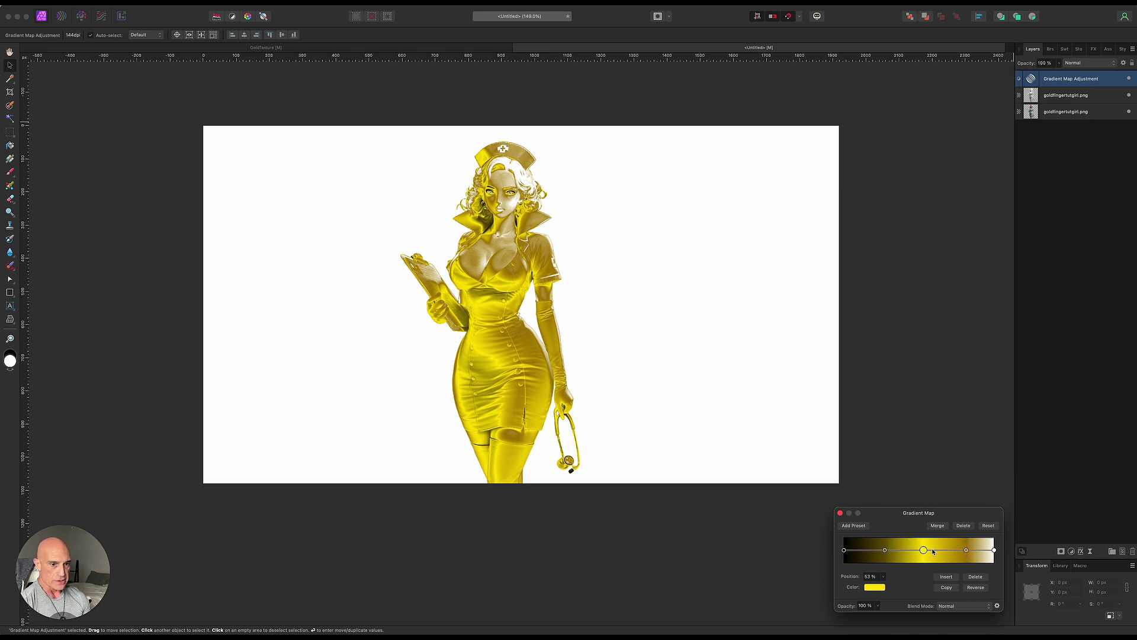
left_click(968, 552)
left_click(976, 576)
left_click(839, 512)
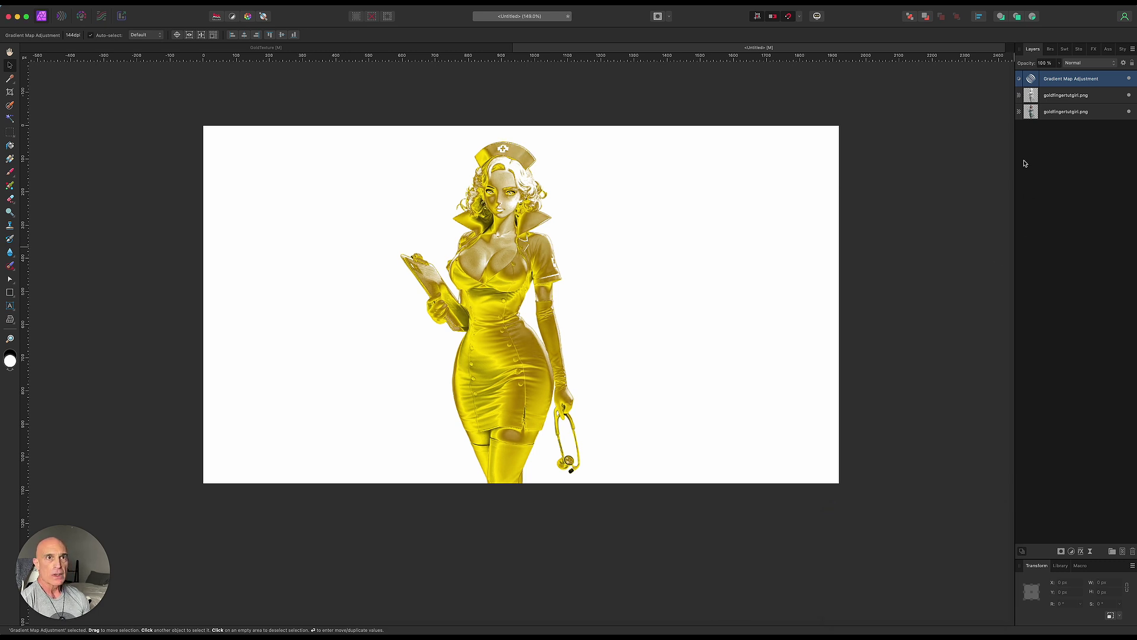
Step: Nest the gradient map in the nurse layer, duplicate it, and set the copy to Color Burn
left_click_drag(1031, 79, 1033, 95)
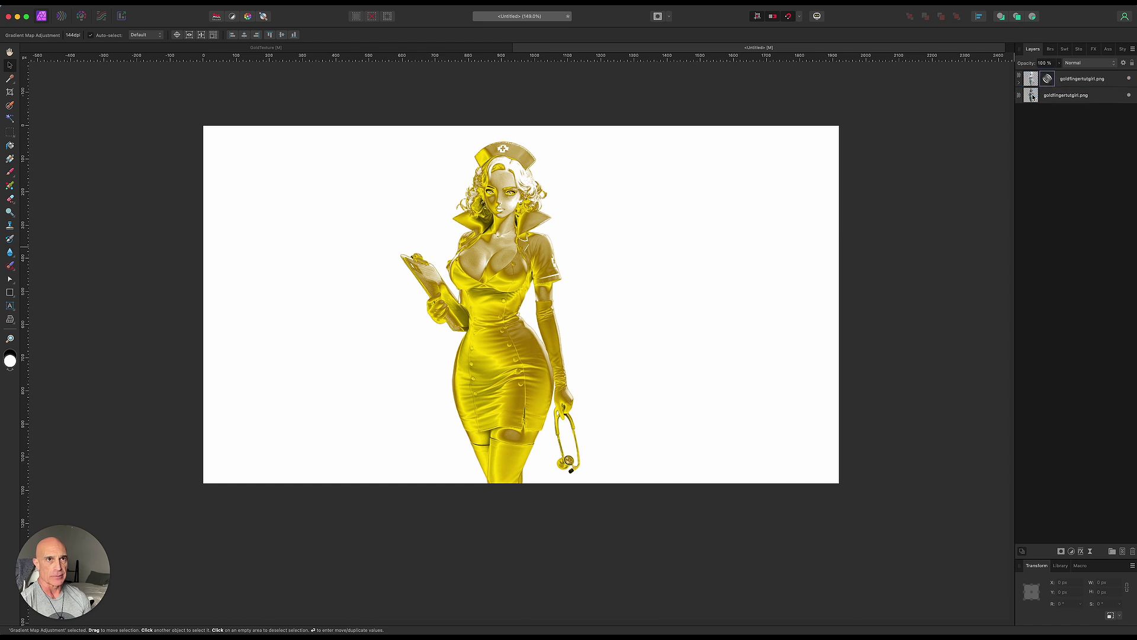
left_click(1047, 81)
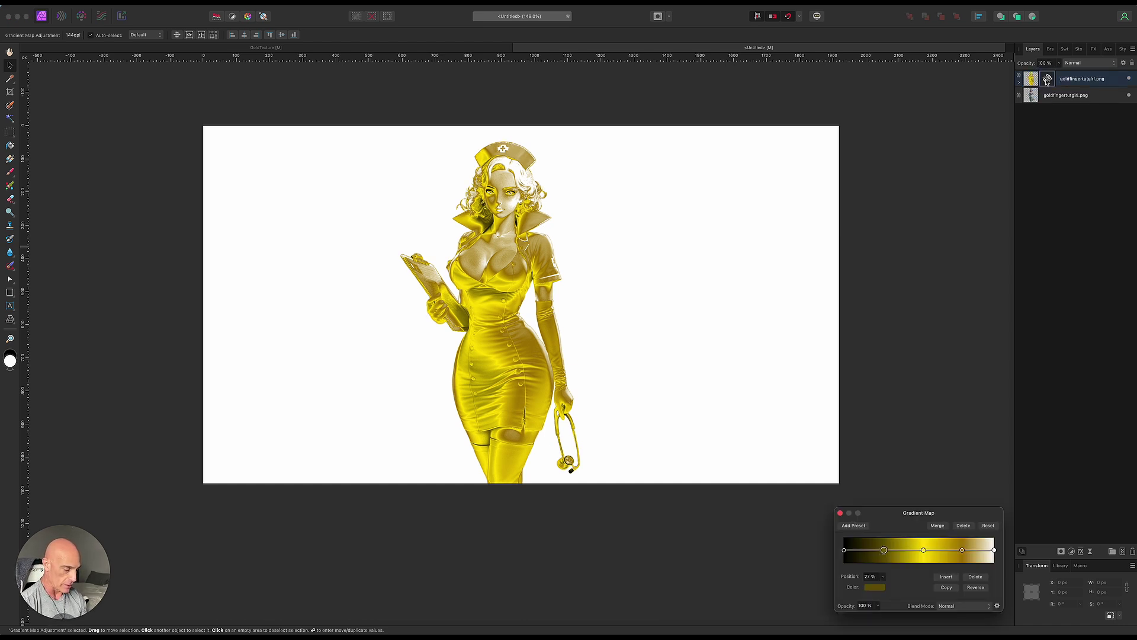
key("super+j")
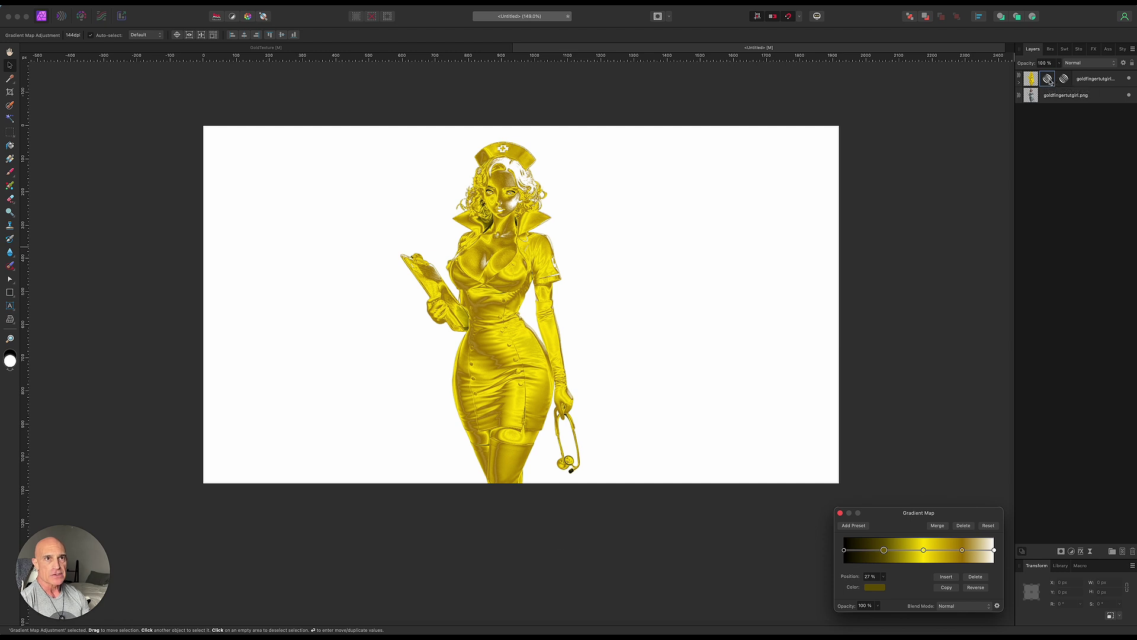
left_click(948, 607)
left_click(951, 342)
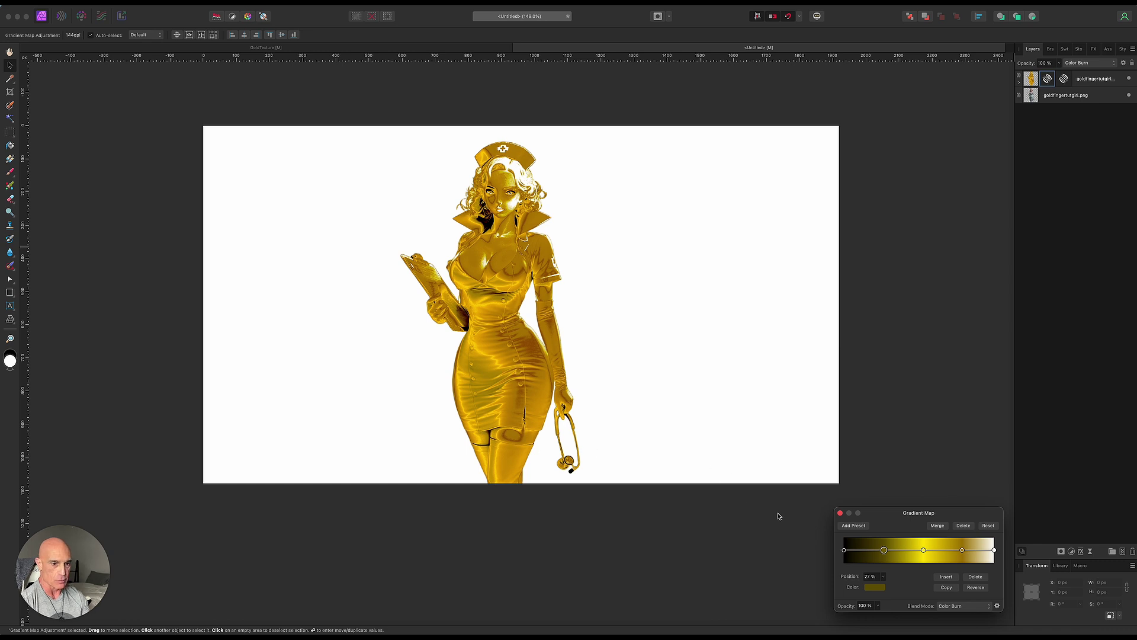
left_click(839, 513)
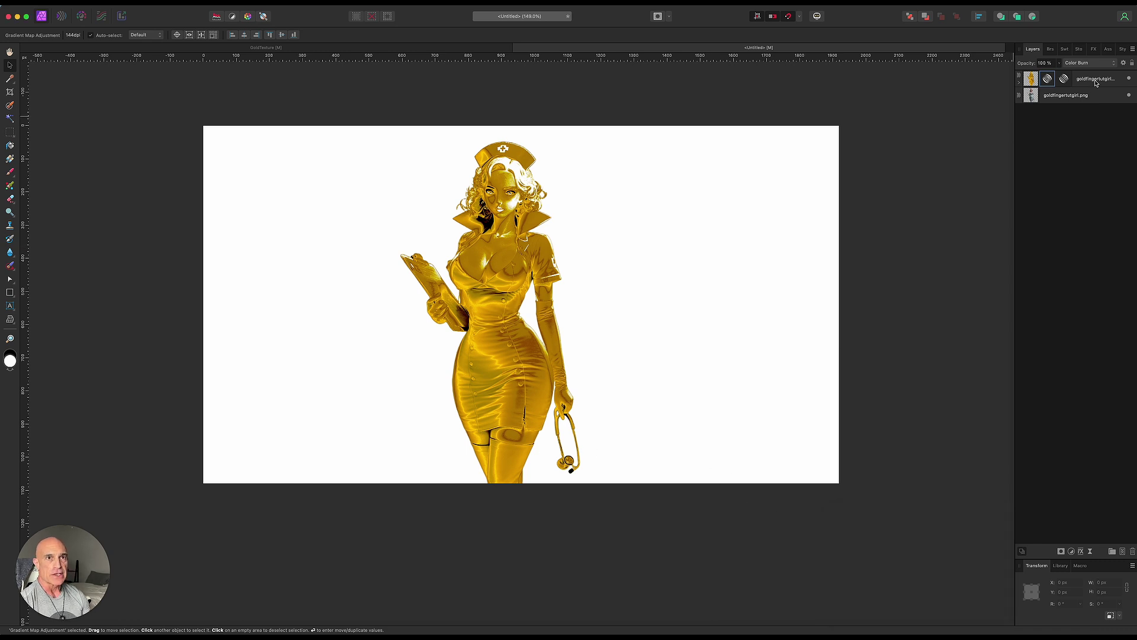
left_click(1096, 81)
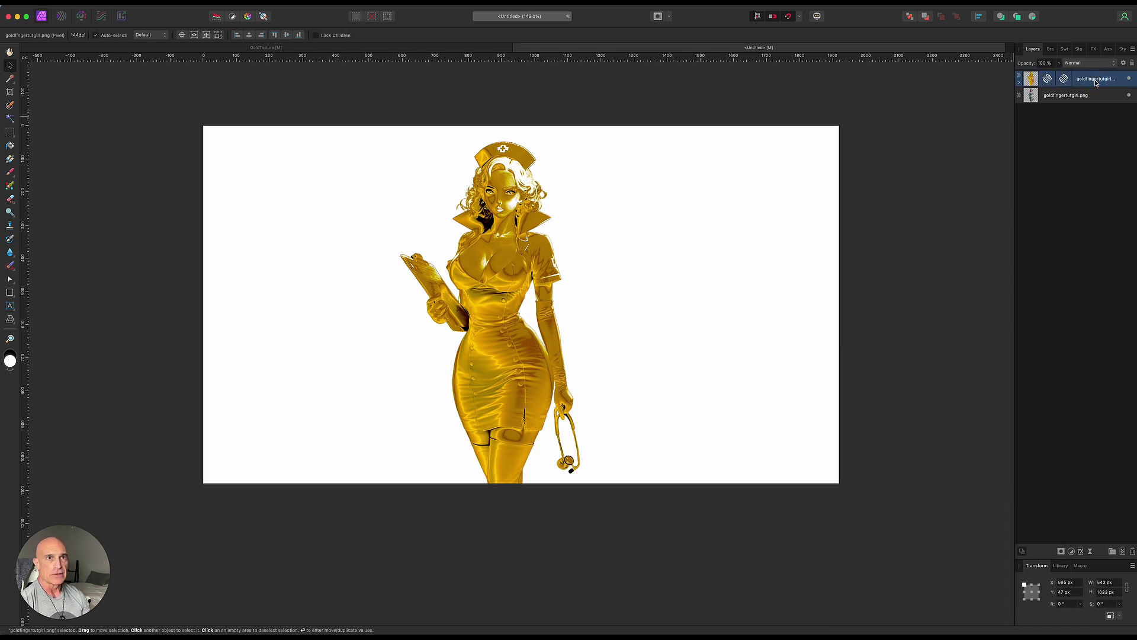
Step: Move the original nurse layer to the top and desaturate it with a nested HSL at -100% saturation
left_click(1064, 98)
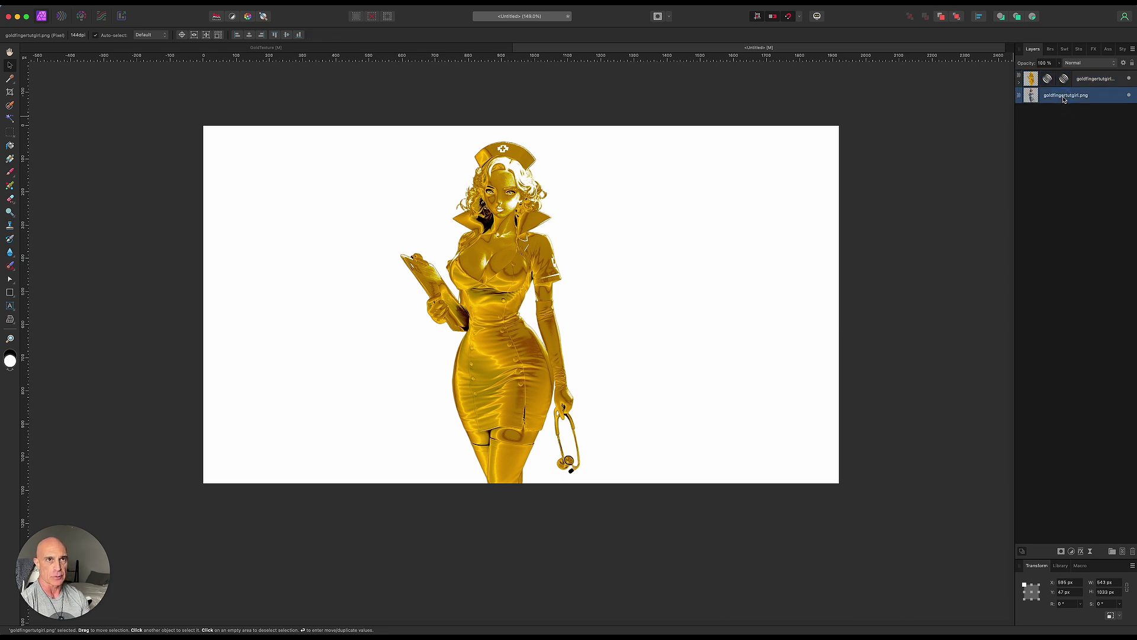
left_click_drag(1064, 99, 1063, 71)
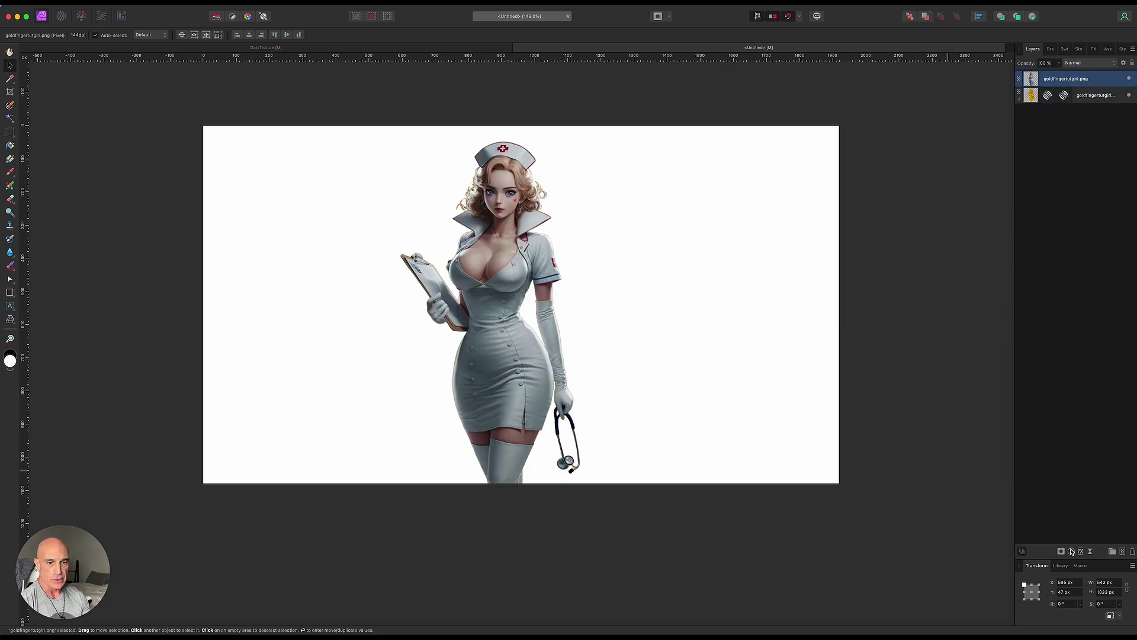
left_click(1072, 551)
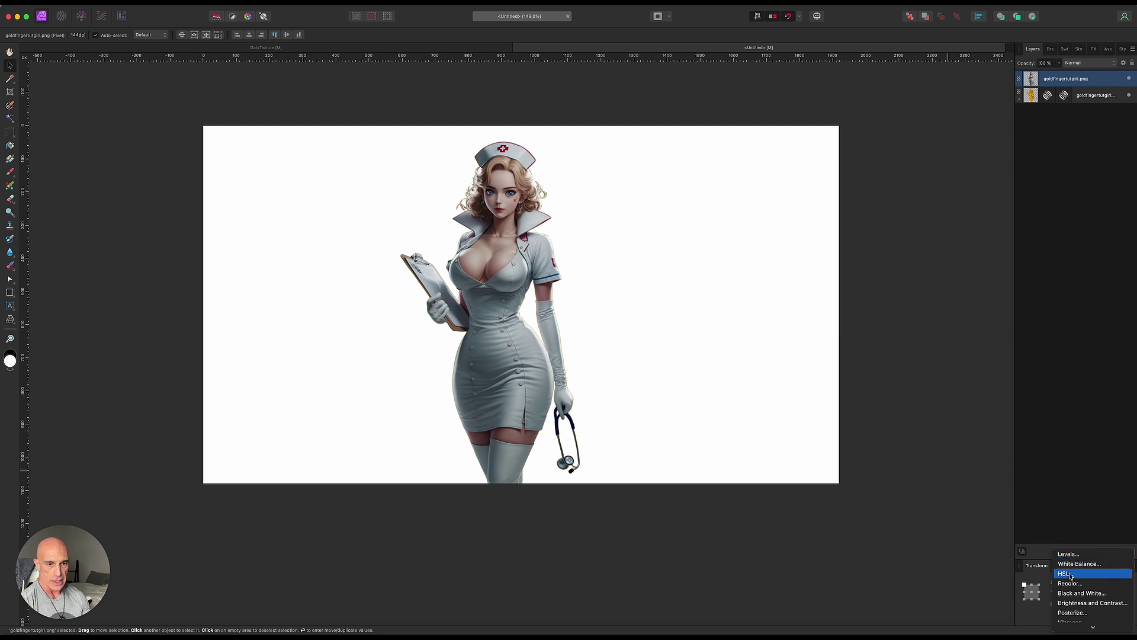
left_click(1066, 573)
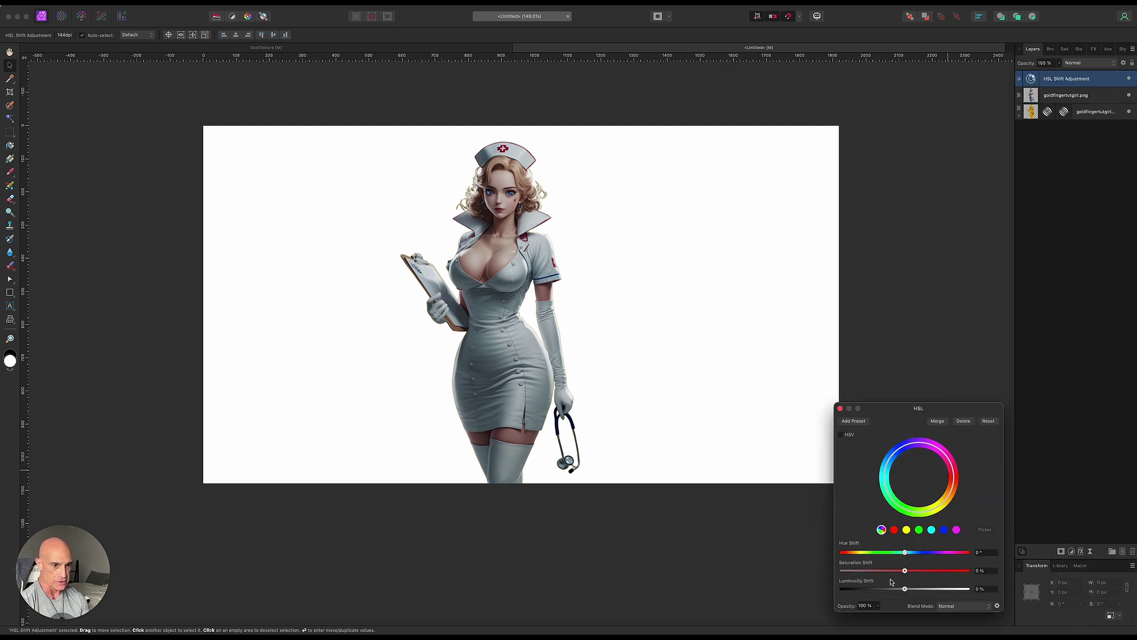
left_click_drag(904, 570, 829, 573)
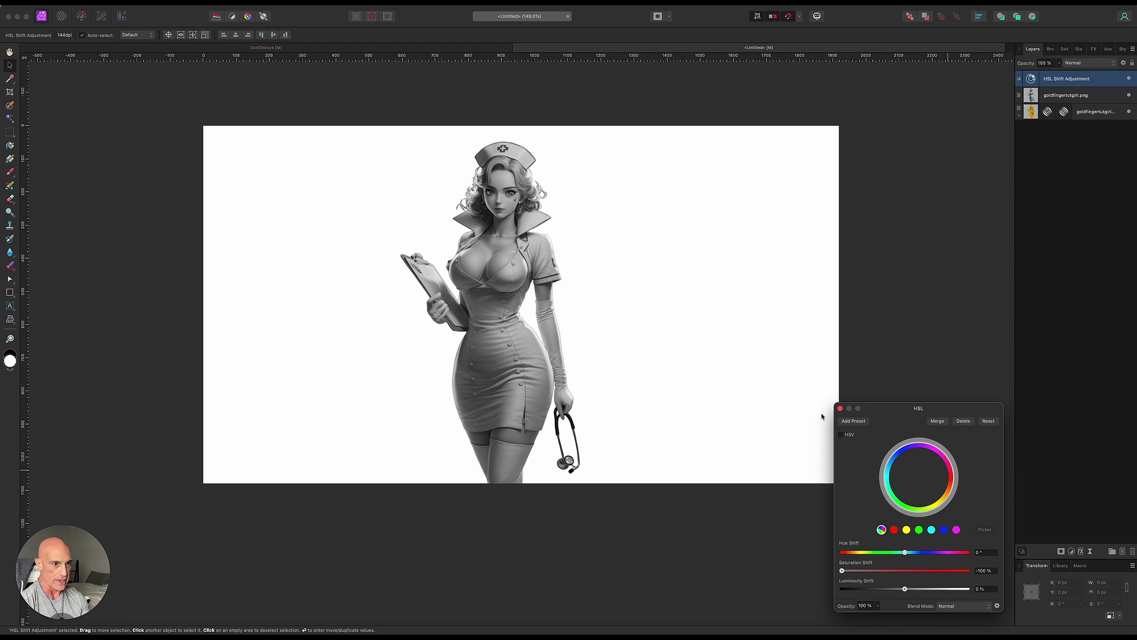
left_click(840, 408)
left_click_drag(1034, 83, 1031, 96)
right_click(1060, 79)
Step: Merge the desaturation into the grey nurse layer and apply a 3.2 px High Pass filter
left_click(1078, 285)
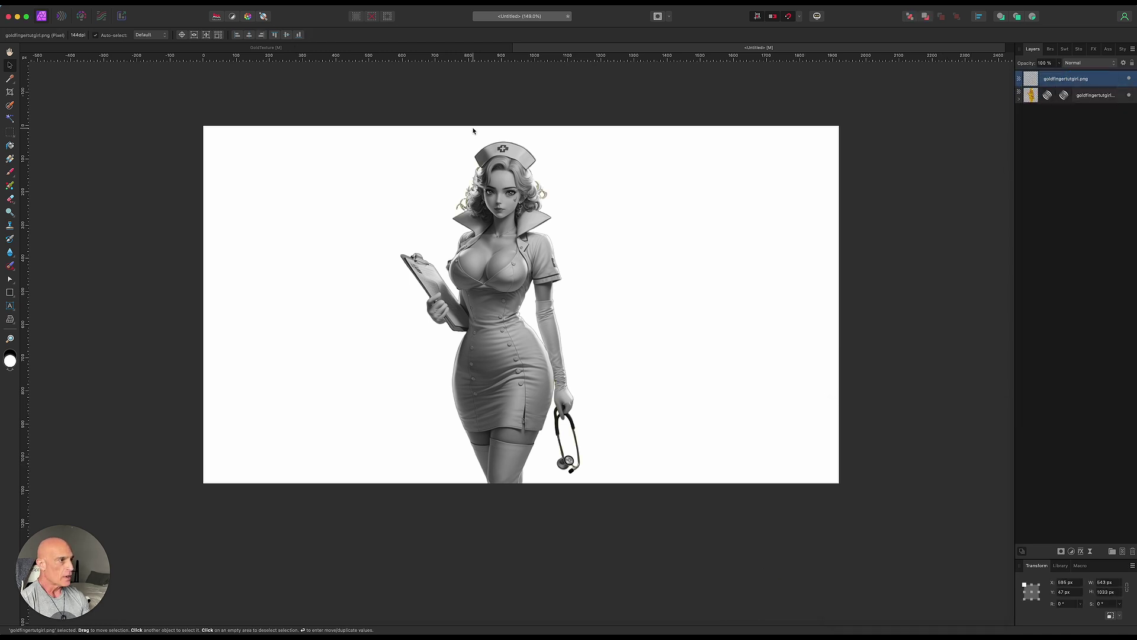
left_click(259, 4)
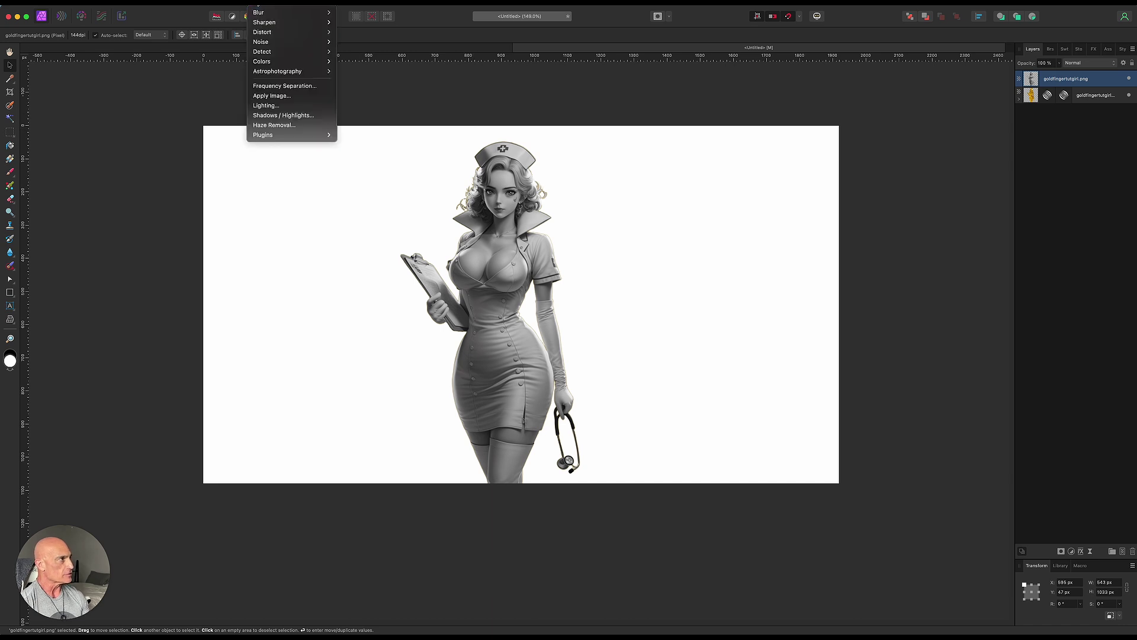
mouse_move(270, 25)
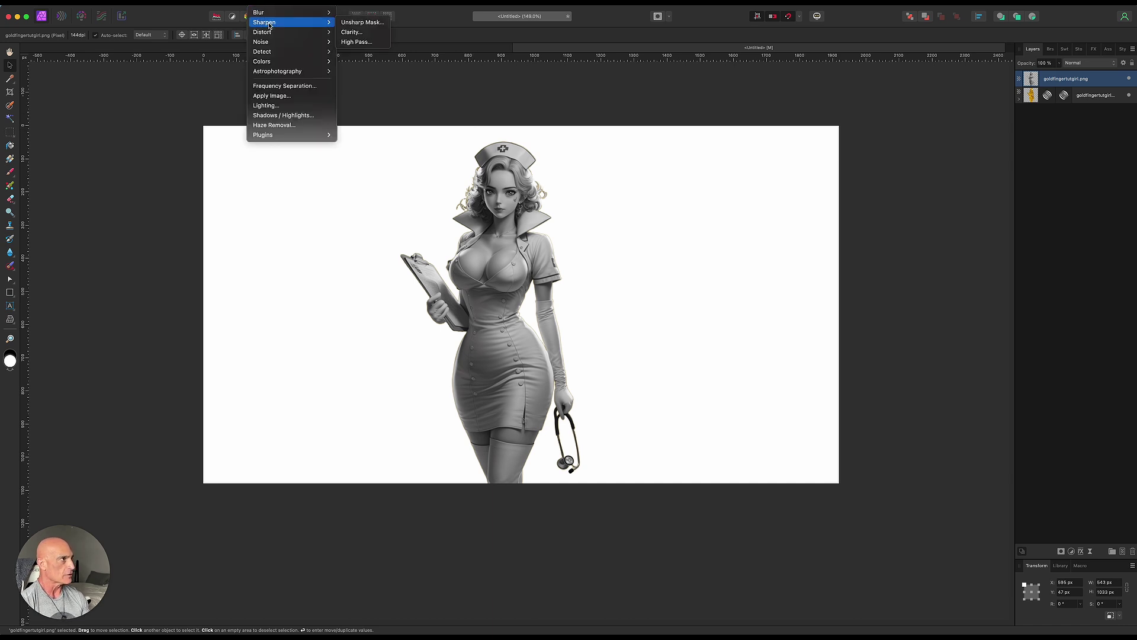
left_click(354, 43)
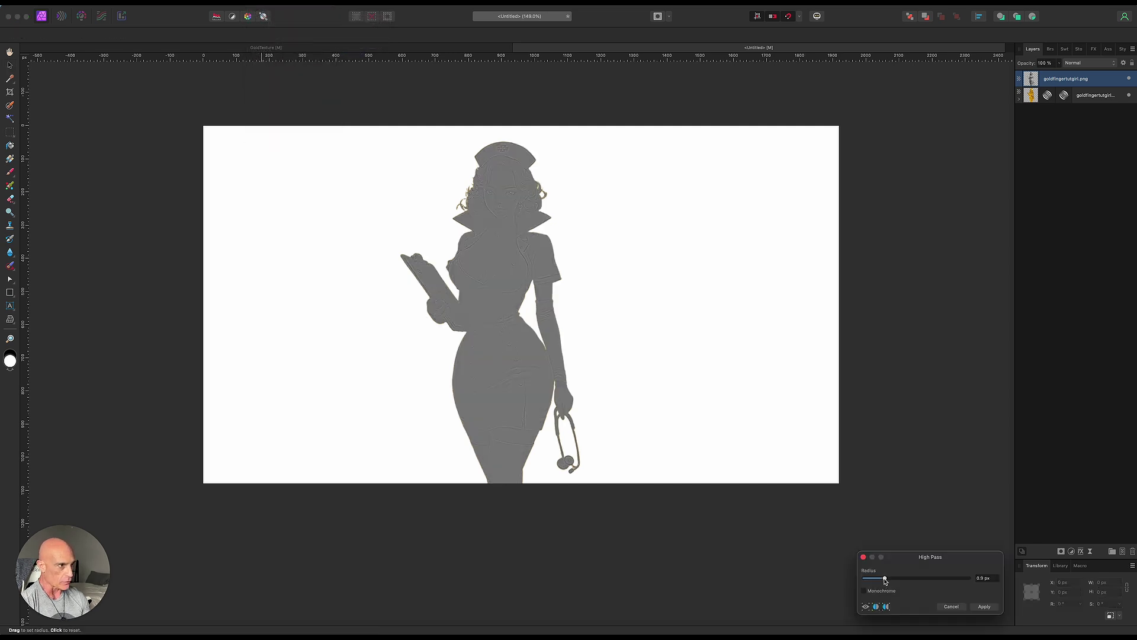
left_click_drag(885, 580, 889, 584)
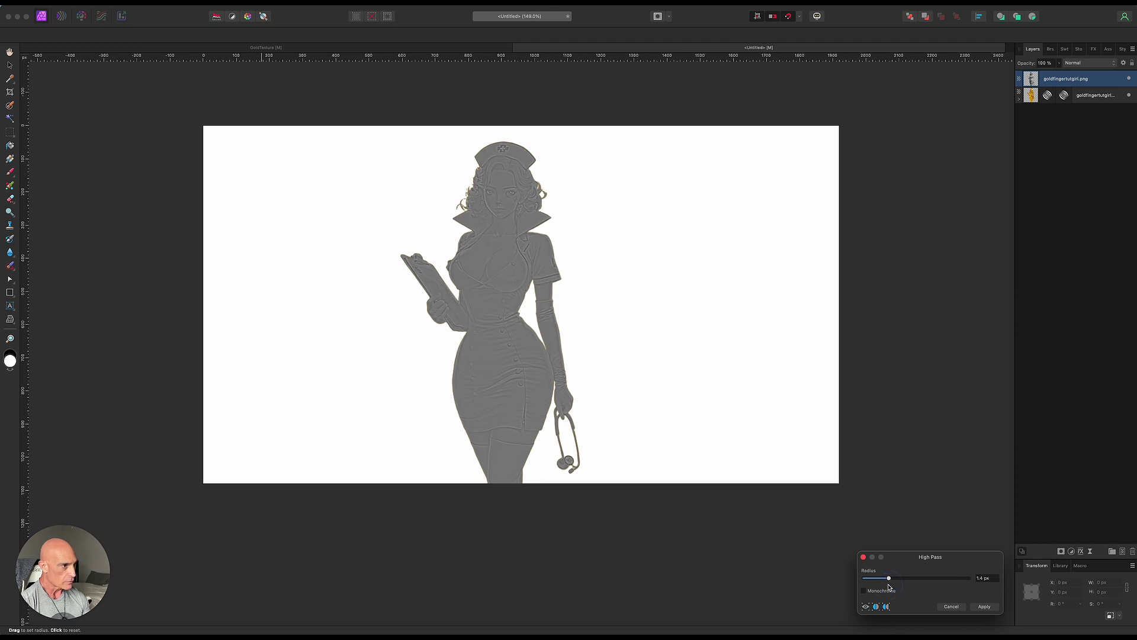
left_click(979, 607)
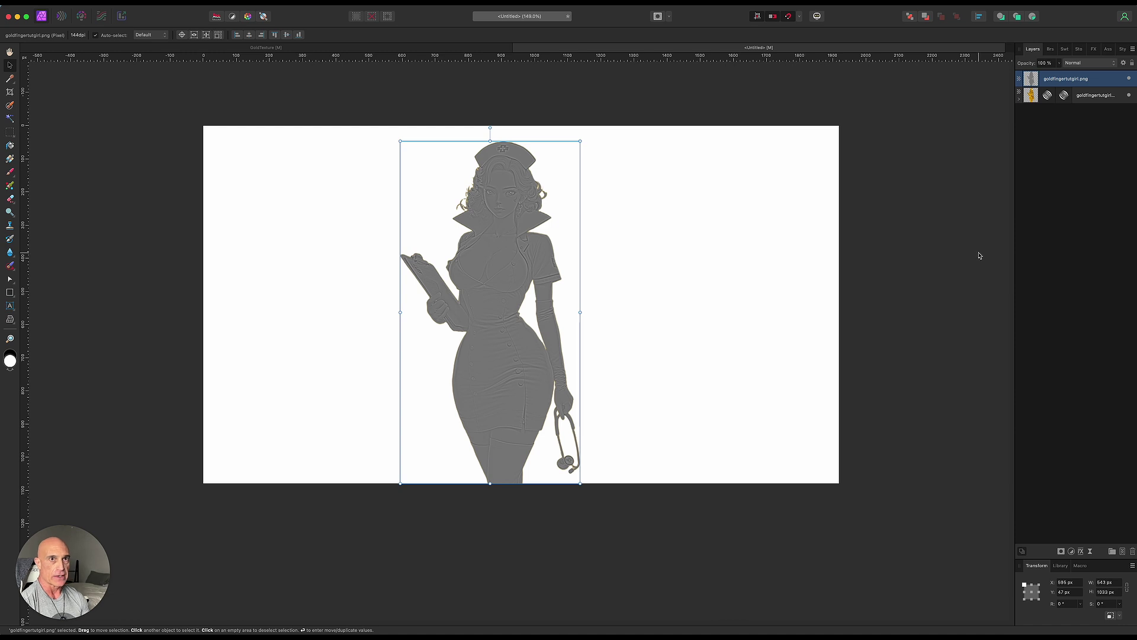
Step: Set the high-pass layer to Reflect at about 62% opacity, then hide it to compare
left_click(1072, 64)
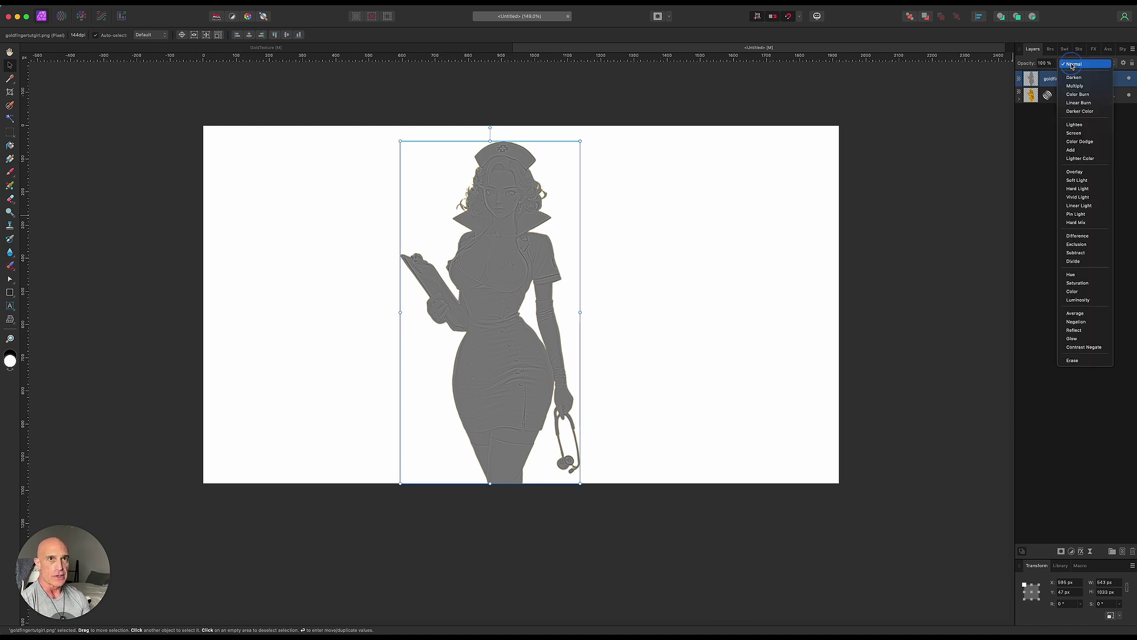
left_click(1074, 332)
left_click_drag(1059, 63, 1031, 90)
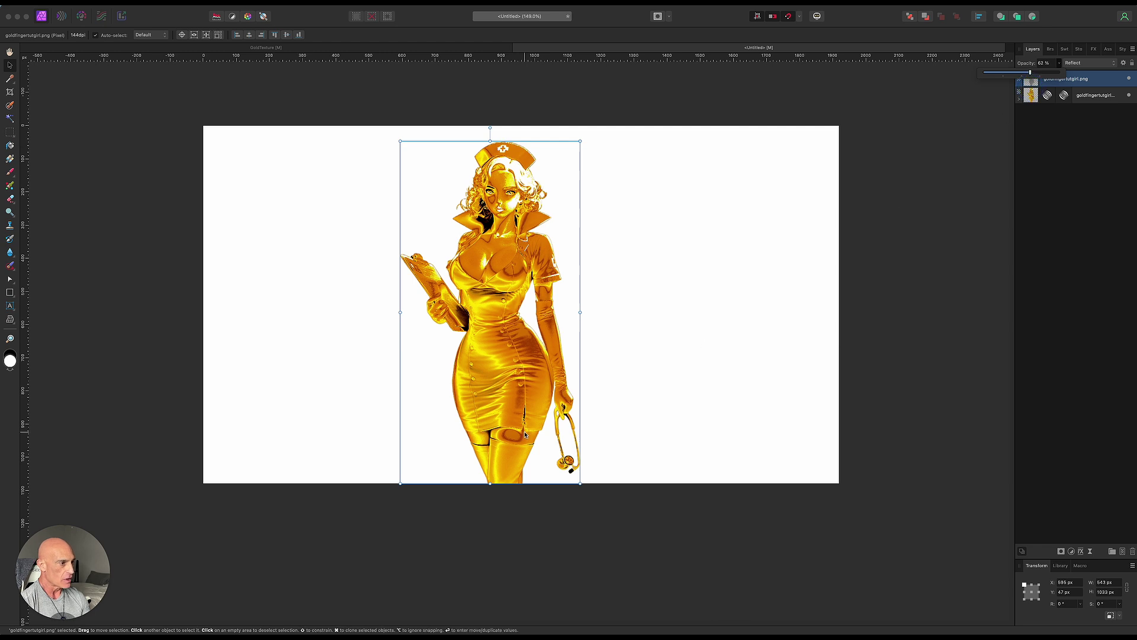
left_click(1050, 158)
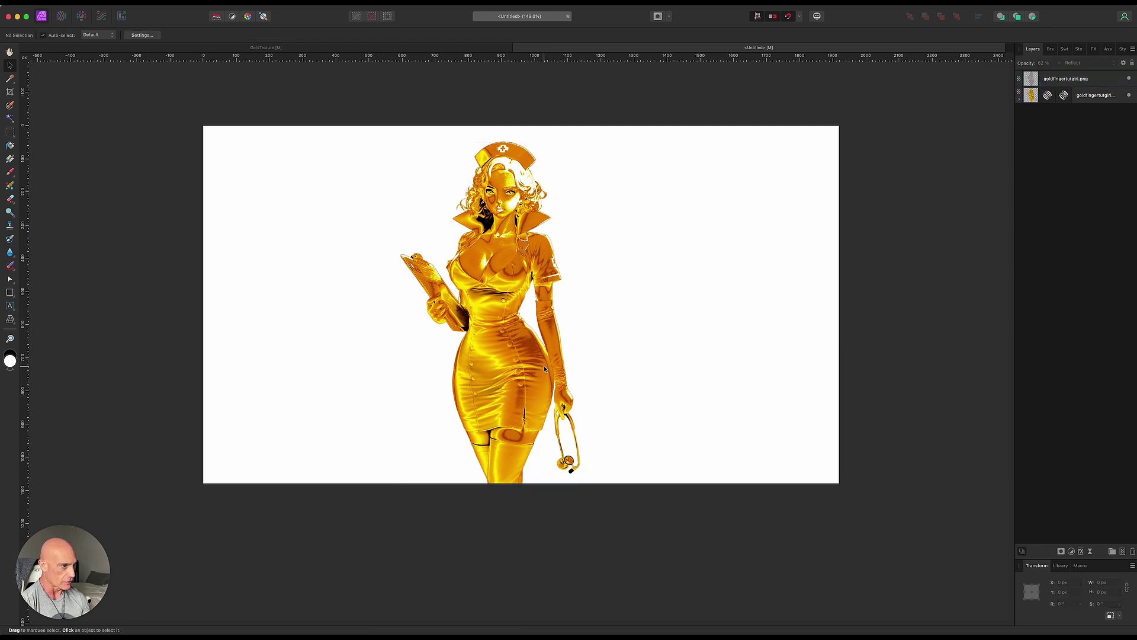
left_click(1128, 78)
left_click(1128, 78)
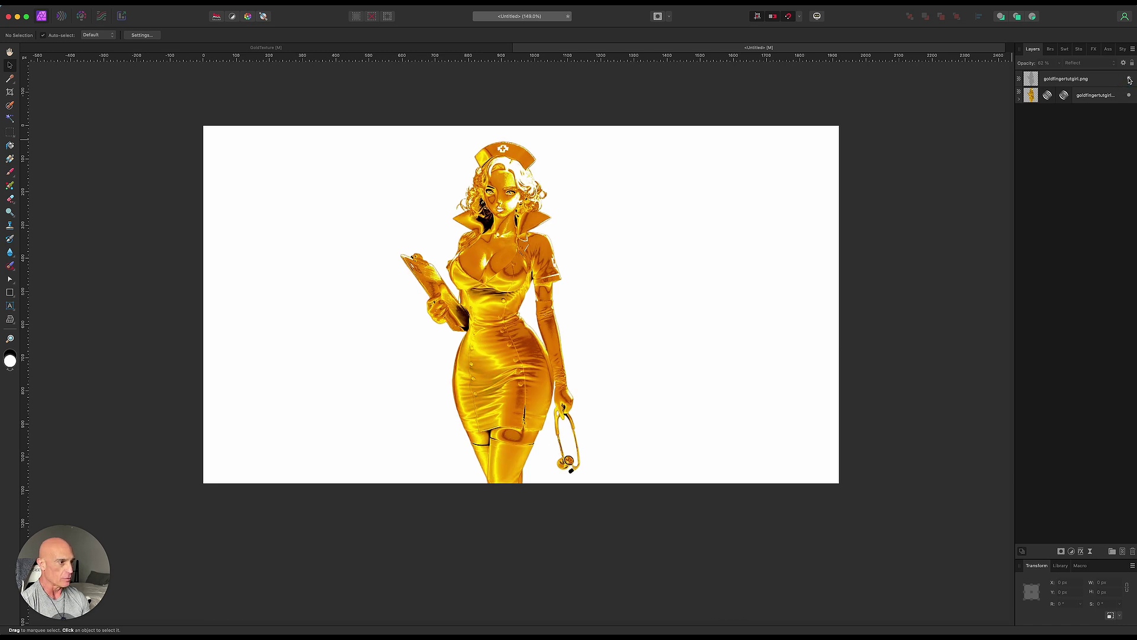
left_click(1129, 78)
left_click(1129, 79)
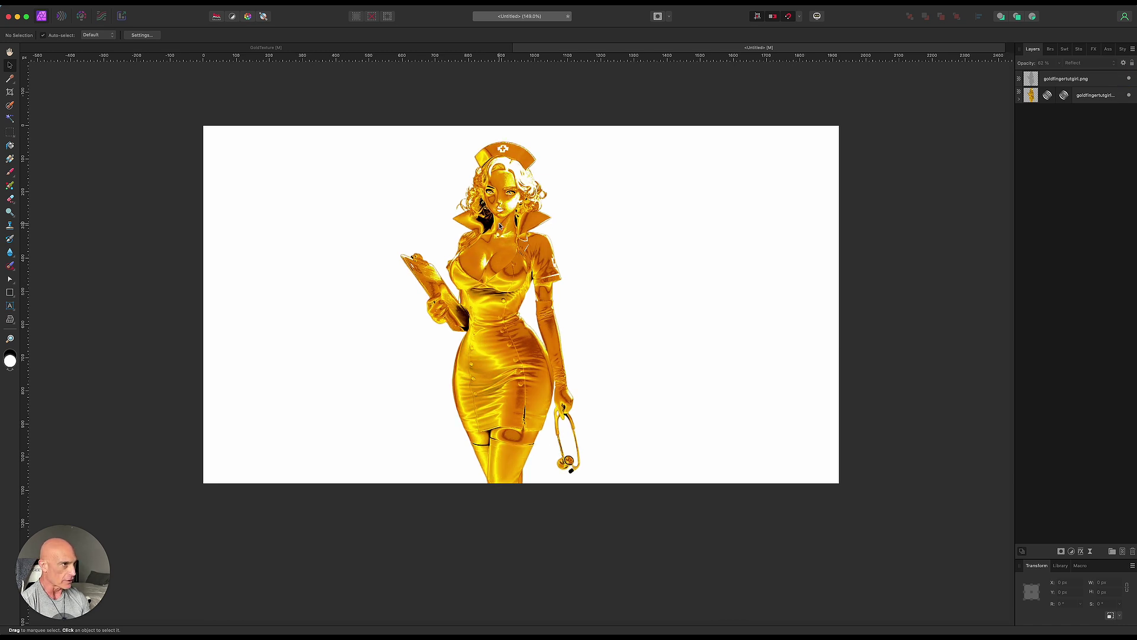